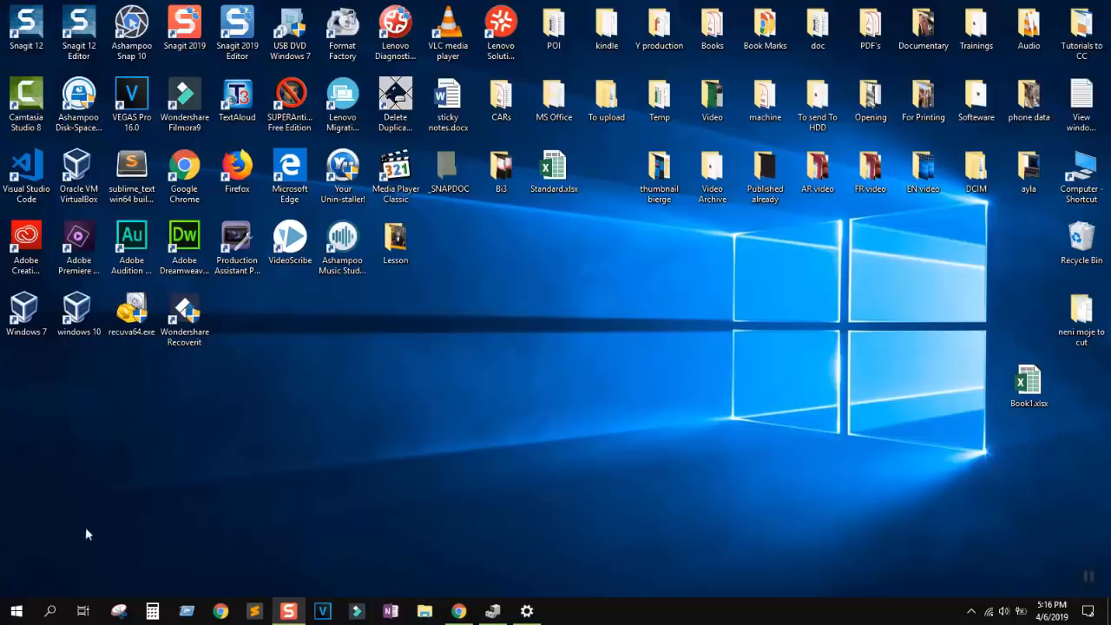
left_click(51, 611)
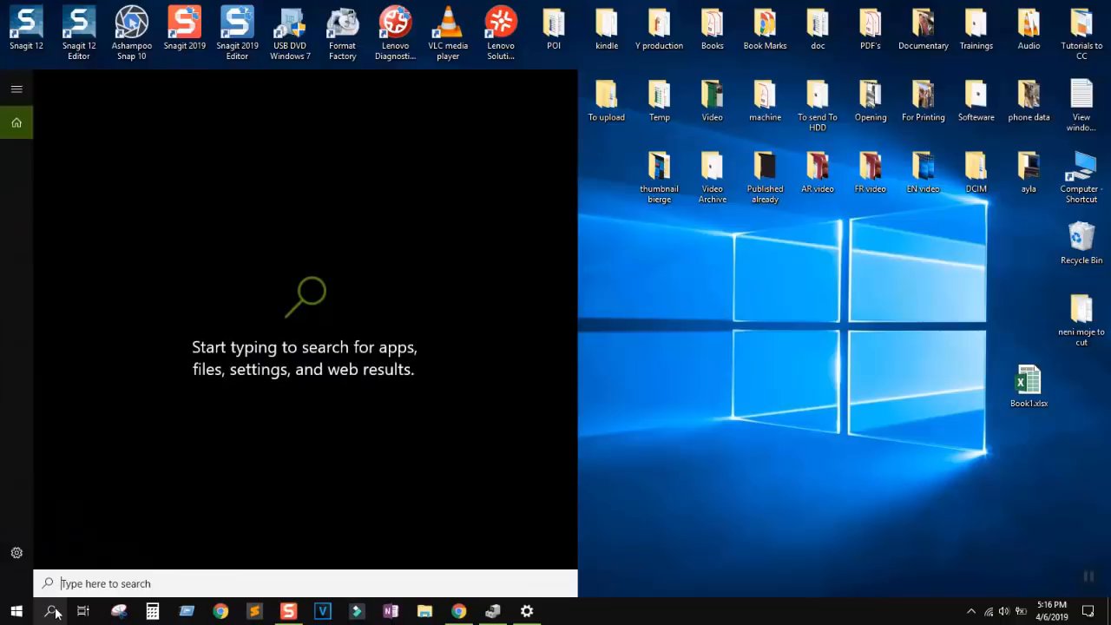
type("settings")
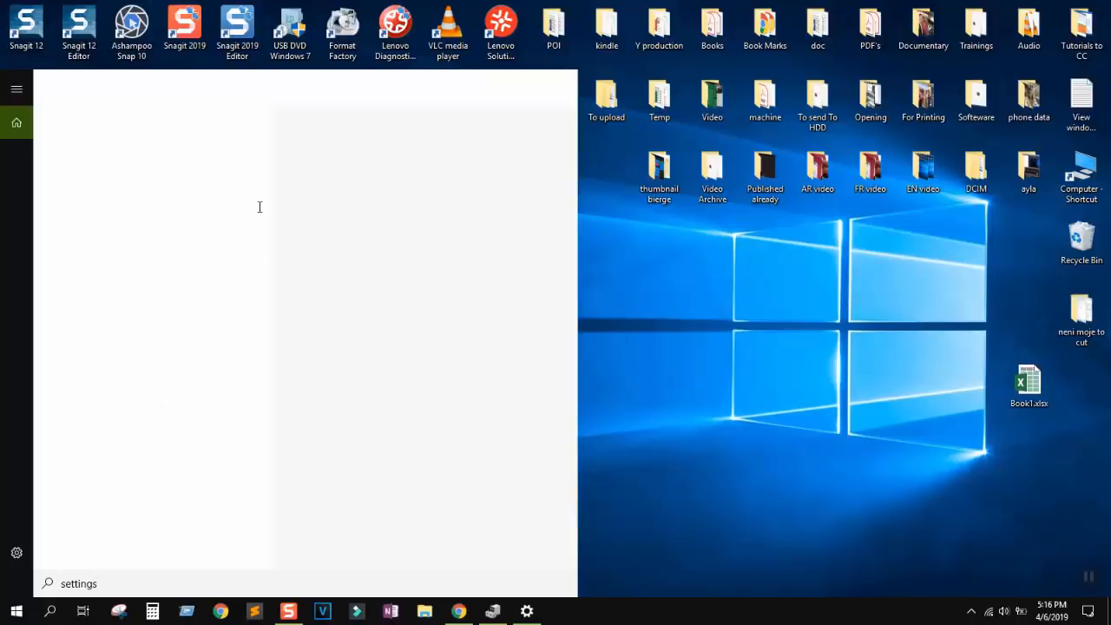
key("Escape")
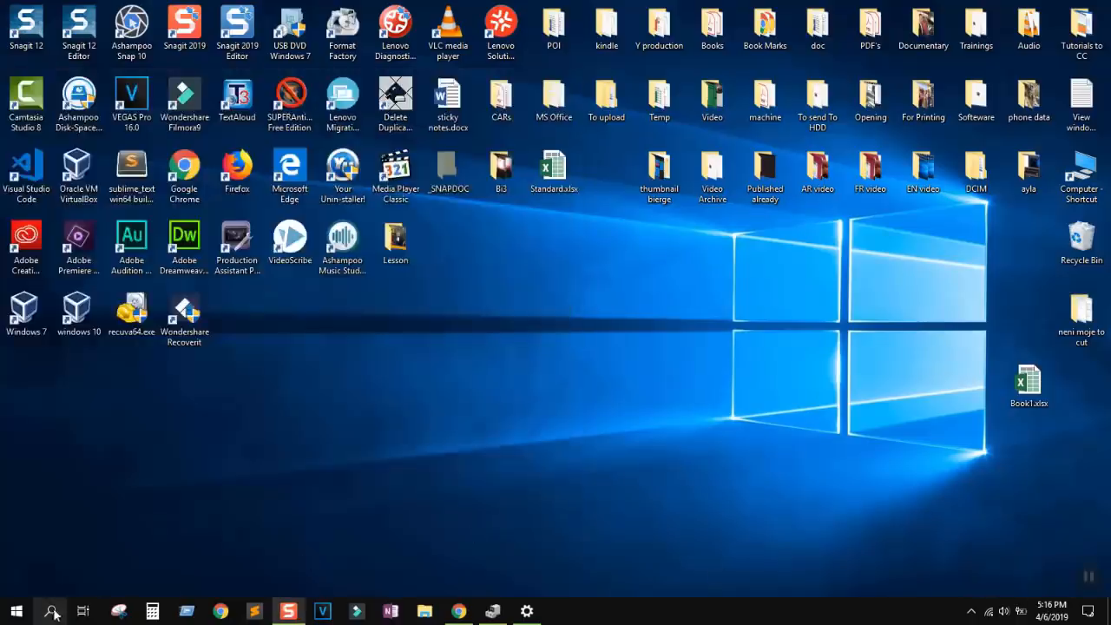
Search Windows for "sett" and open the Settings app
left_click(53, 613)
type("s")
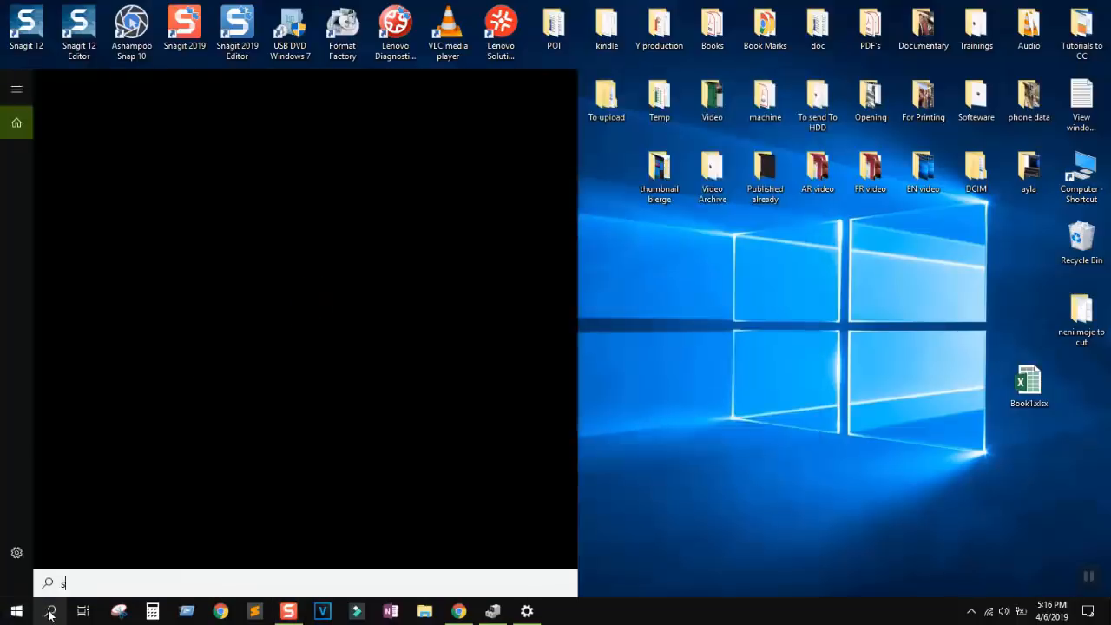
type("ett")
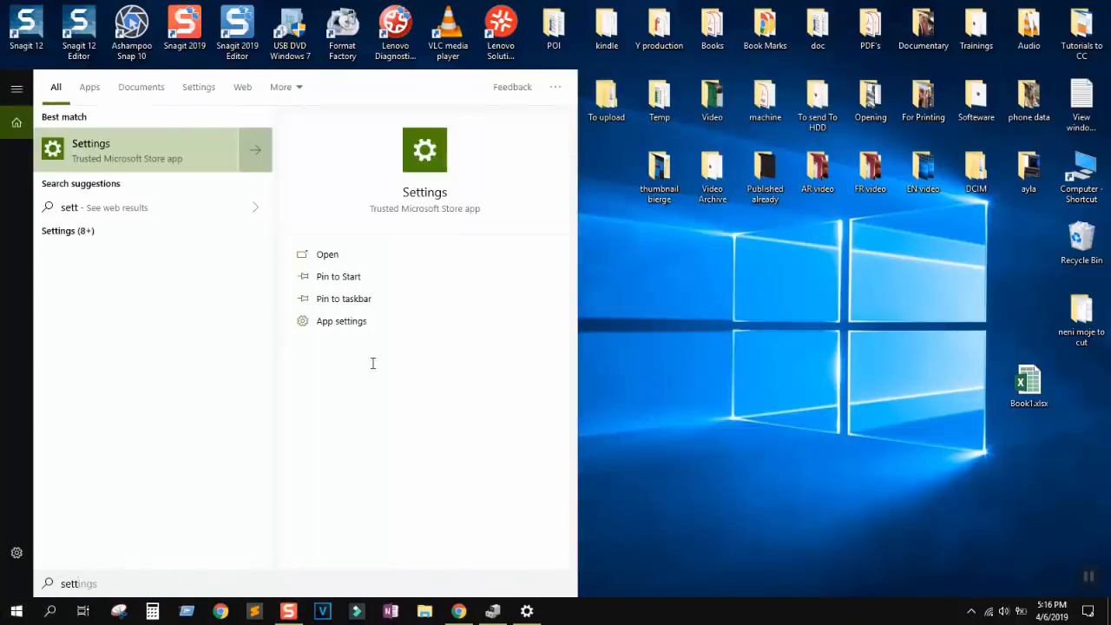
left_click(421, 195)
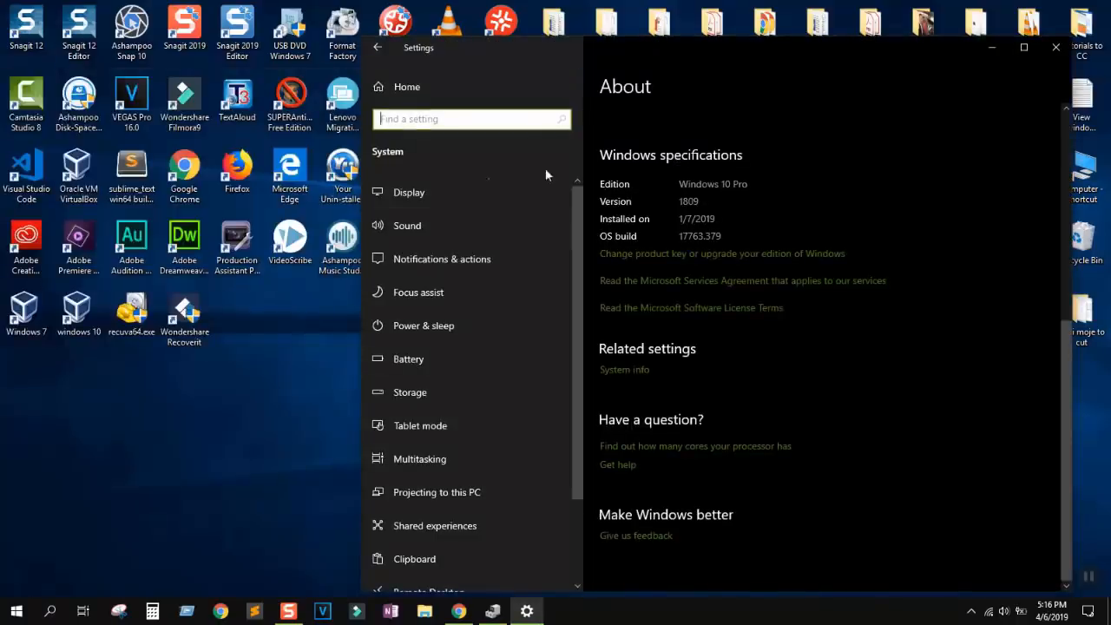
Maximize Settings at its home page, search for "camera" and open the camera privacy settings
left_click(414, 88)
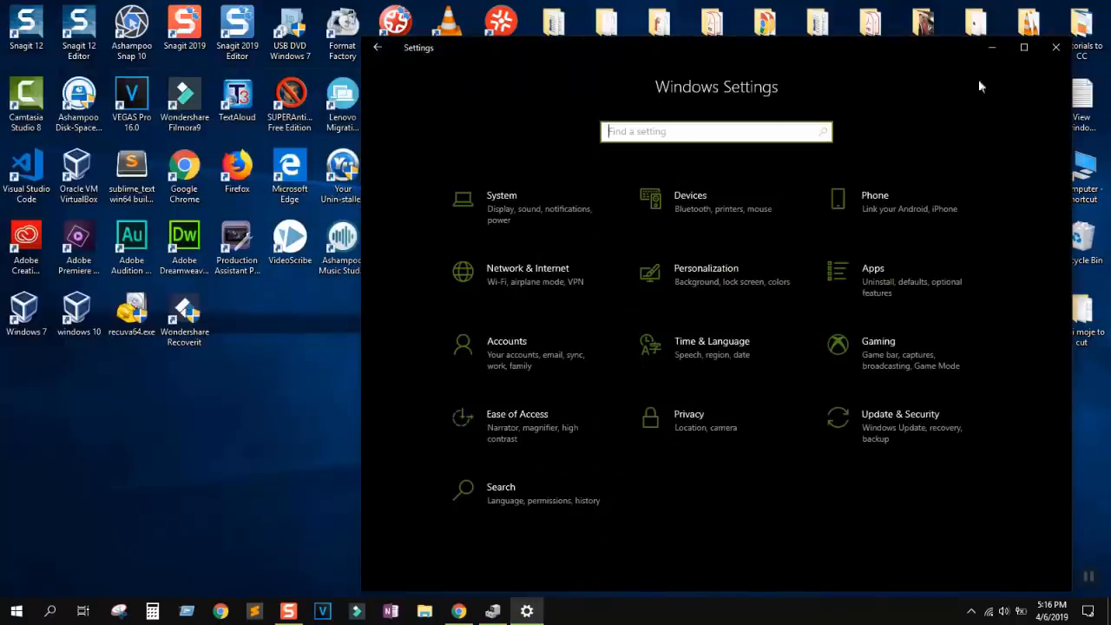
left_click(1023, 48)
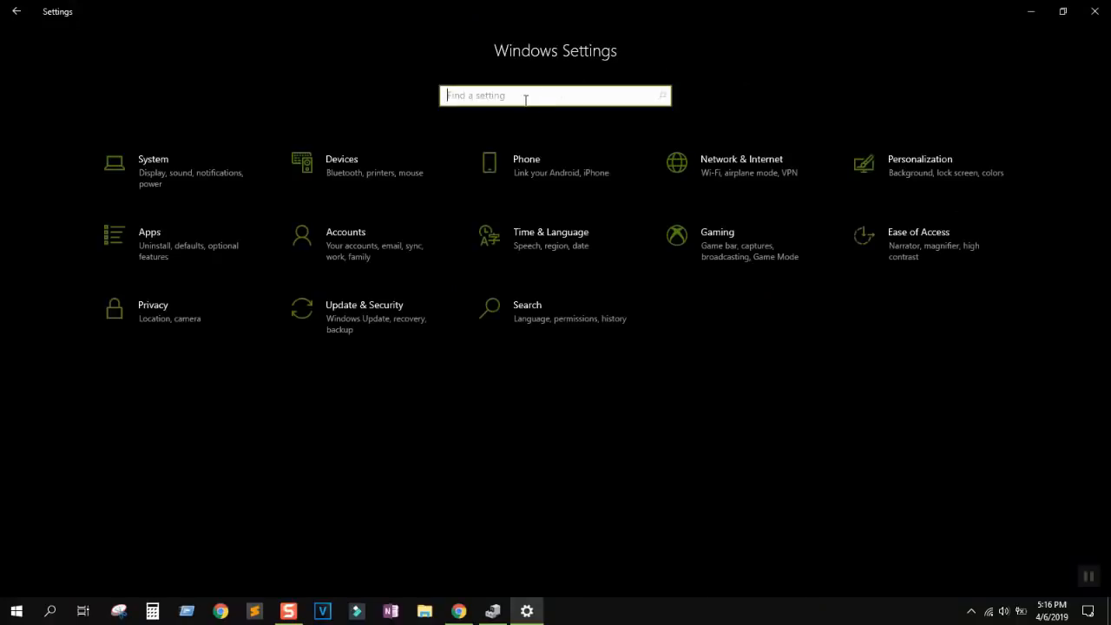
type("camera")
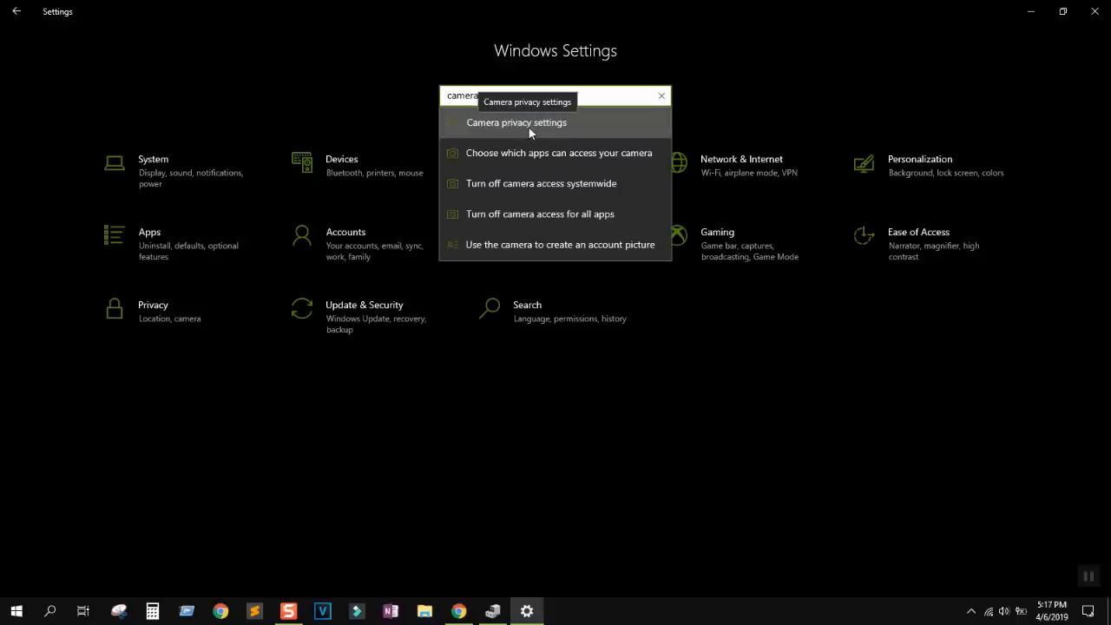
left_click(530, 131)
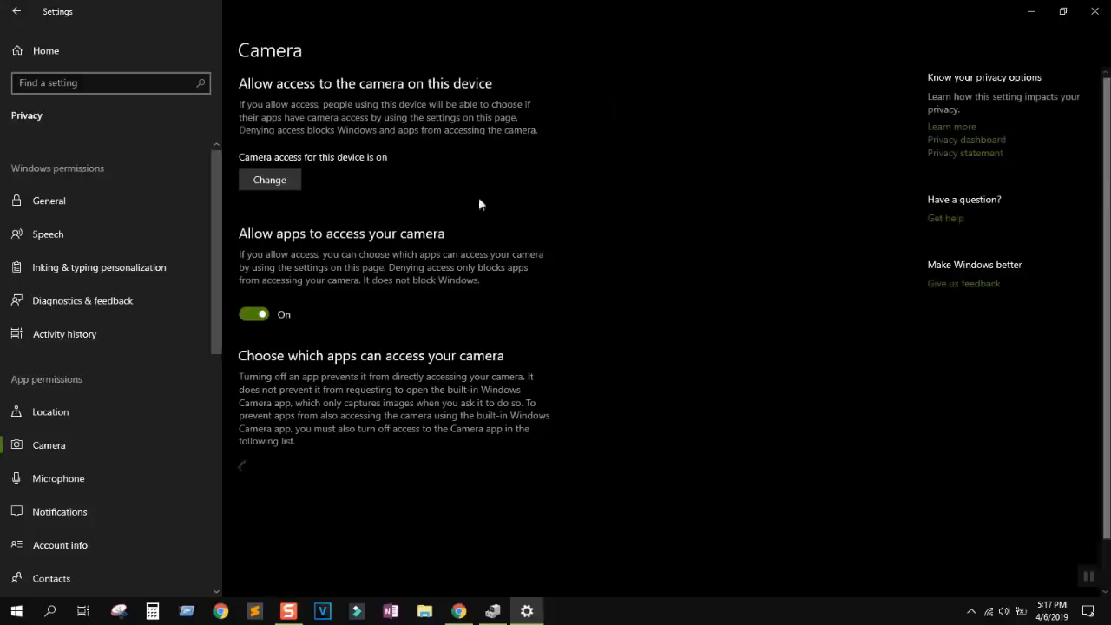
Turn off camera access for apps, review the app list, and turn the access on again
left_click(251, 315)
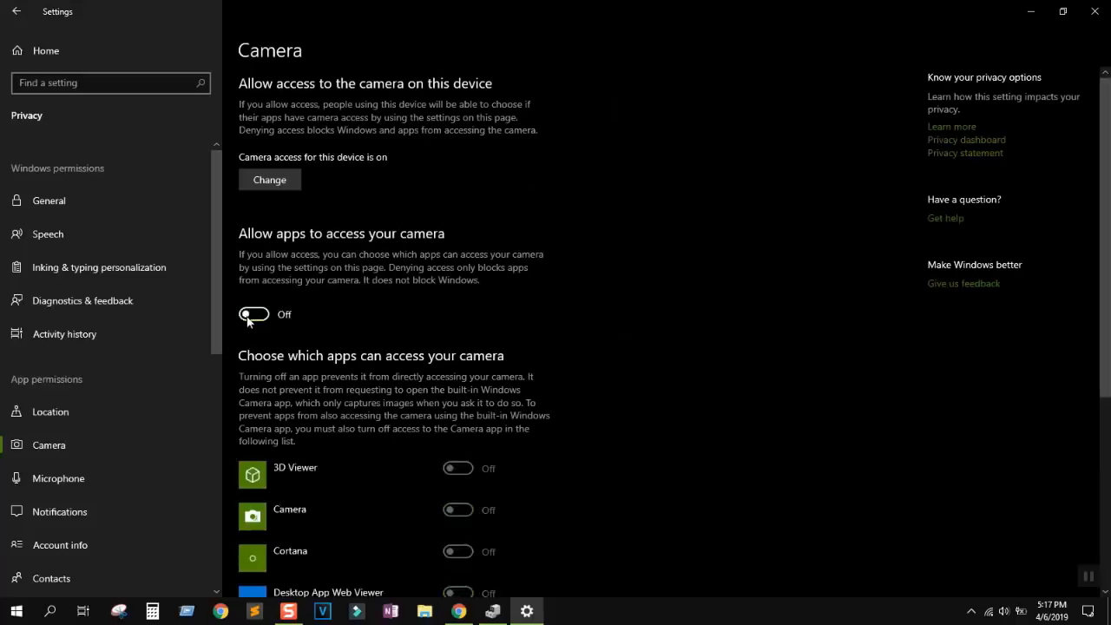
scroll(321, 236, "down", 1)
scroll(322, 237, "down", 4)
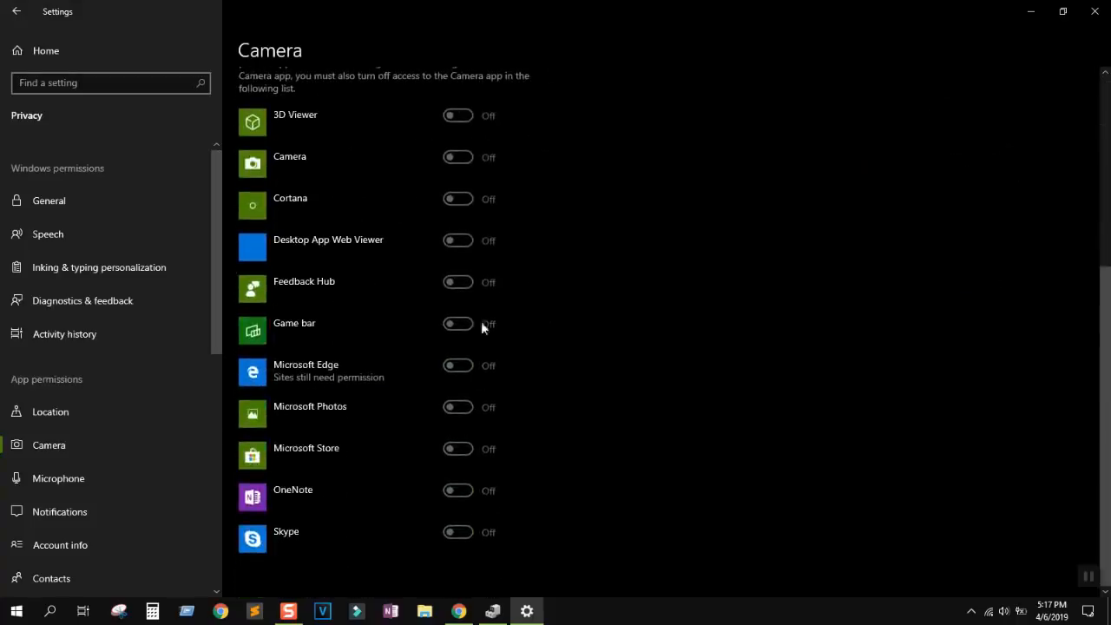
scroll(482, 326, "up", 4)
left_click(263, 315)
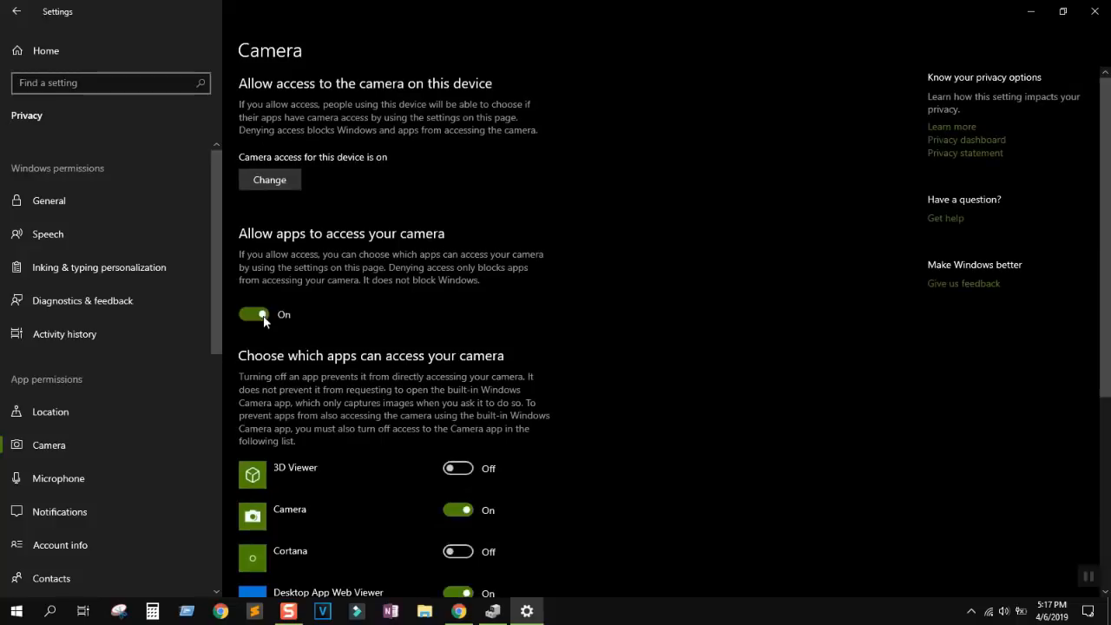
Change camera access for this device to off and back to on, and dismiss the popup
left_click(266, 184)
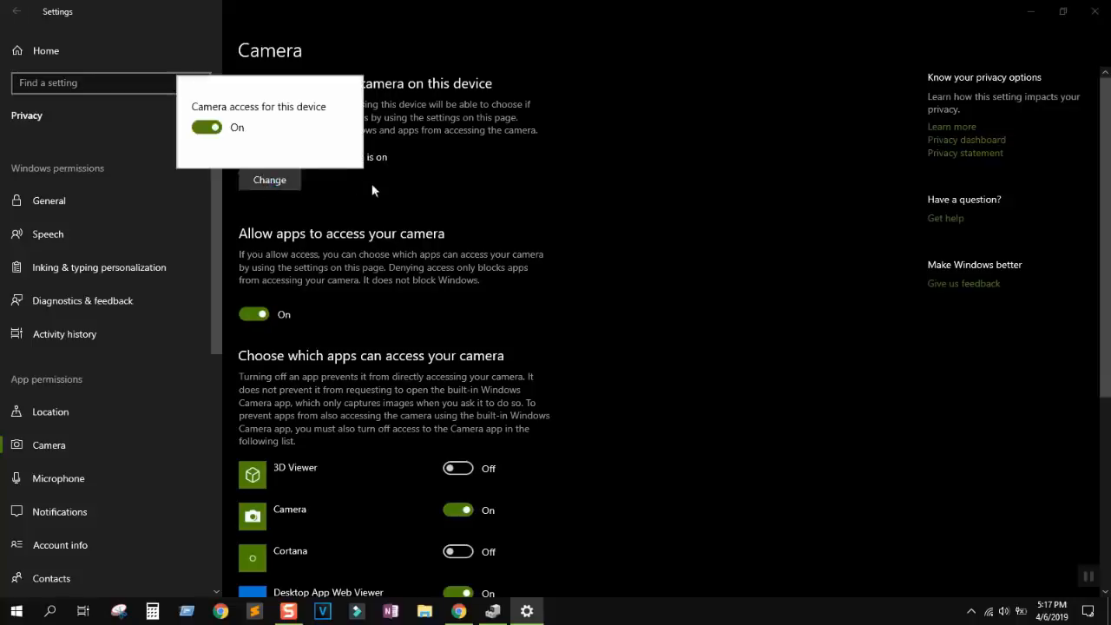
left_click(239, 130)
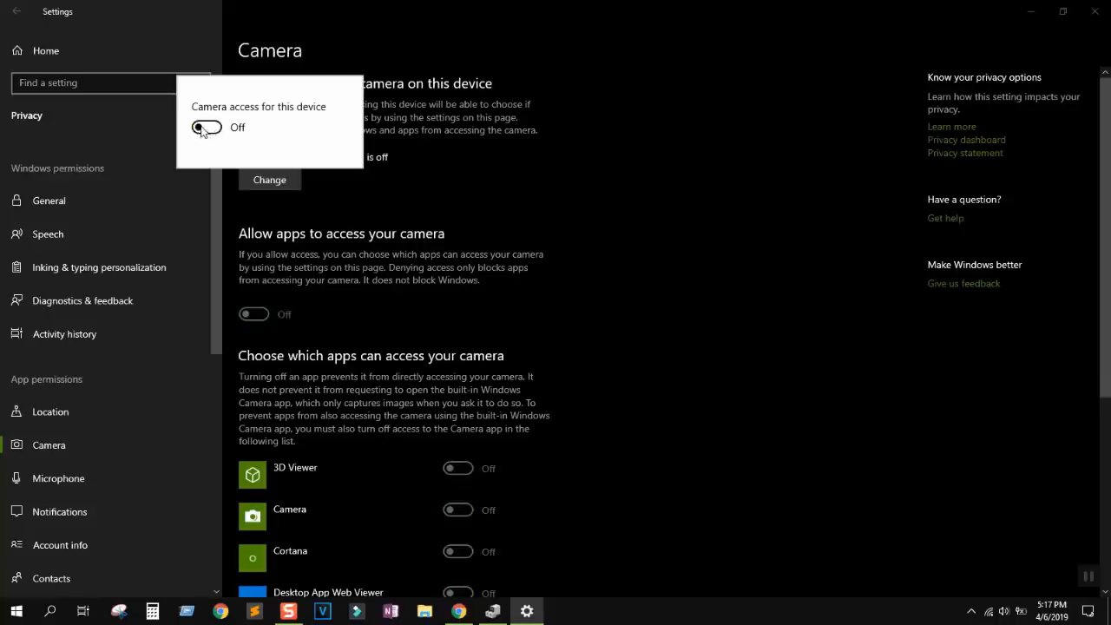
left_click(233, 132)
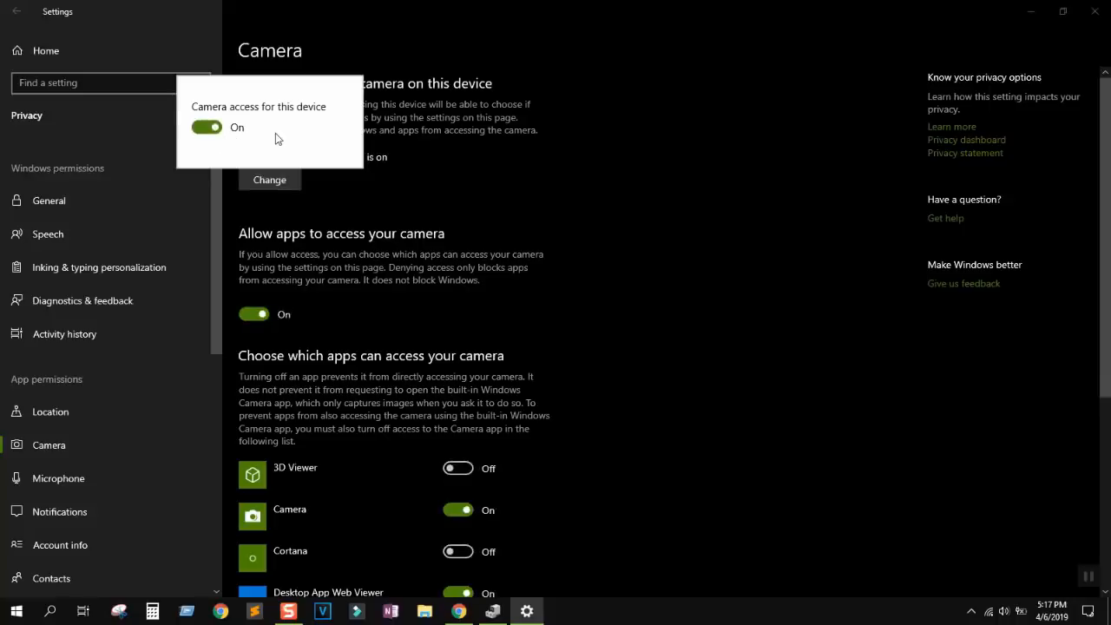
left_click(462, 199)
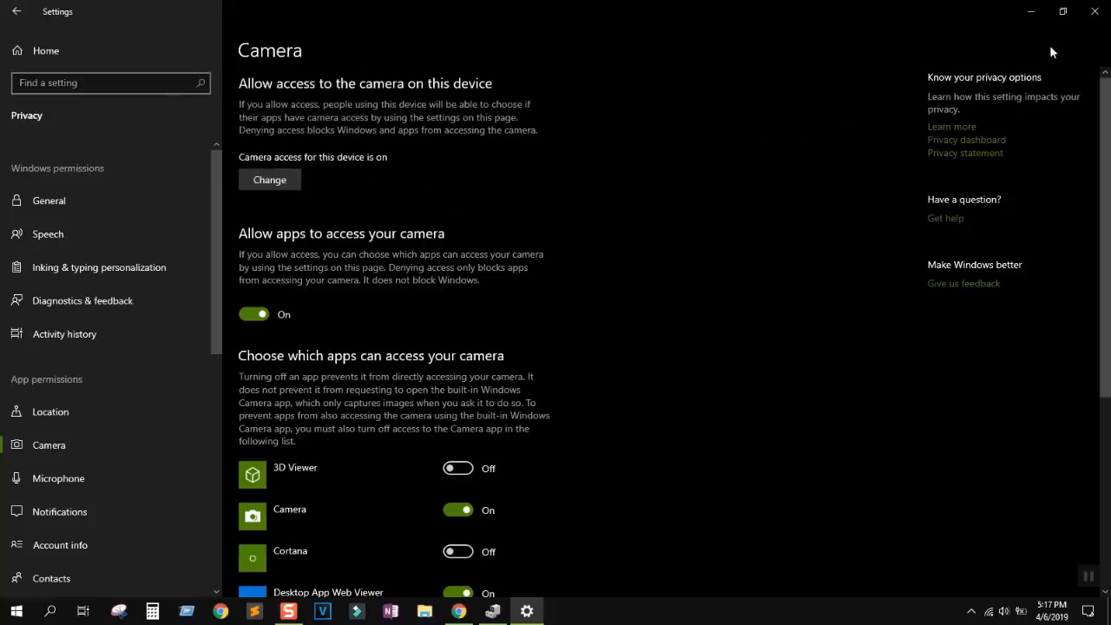
Close Settings, search Windows for "device manager" and open Device Manager
left_click(1097, 10)
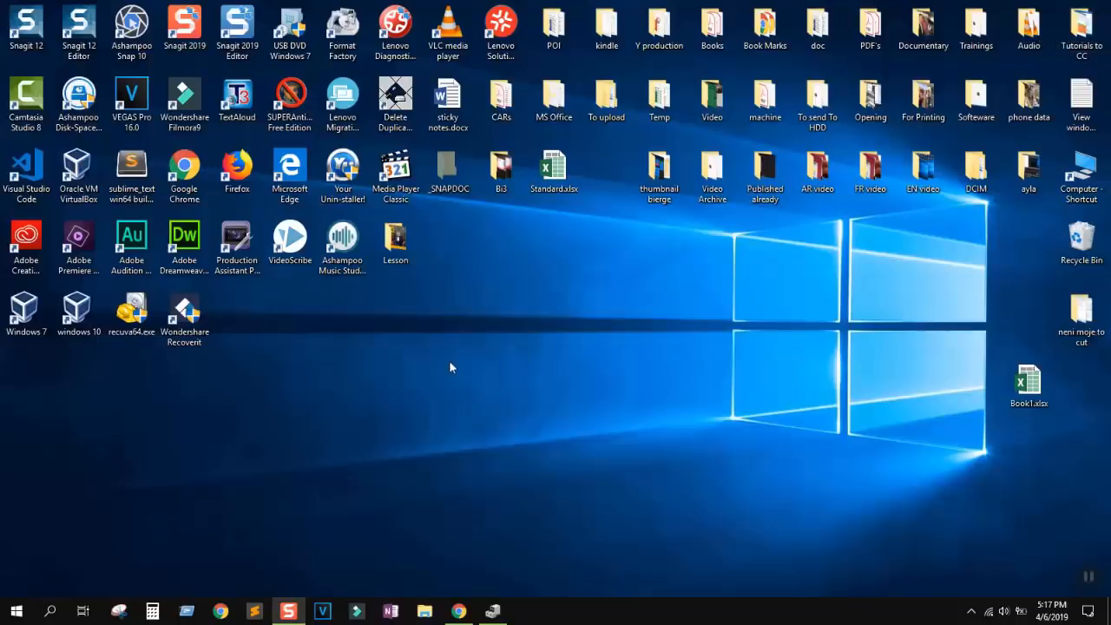
left_click(49, 611)
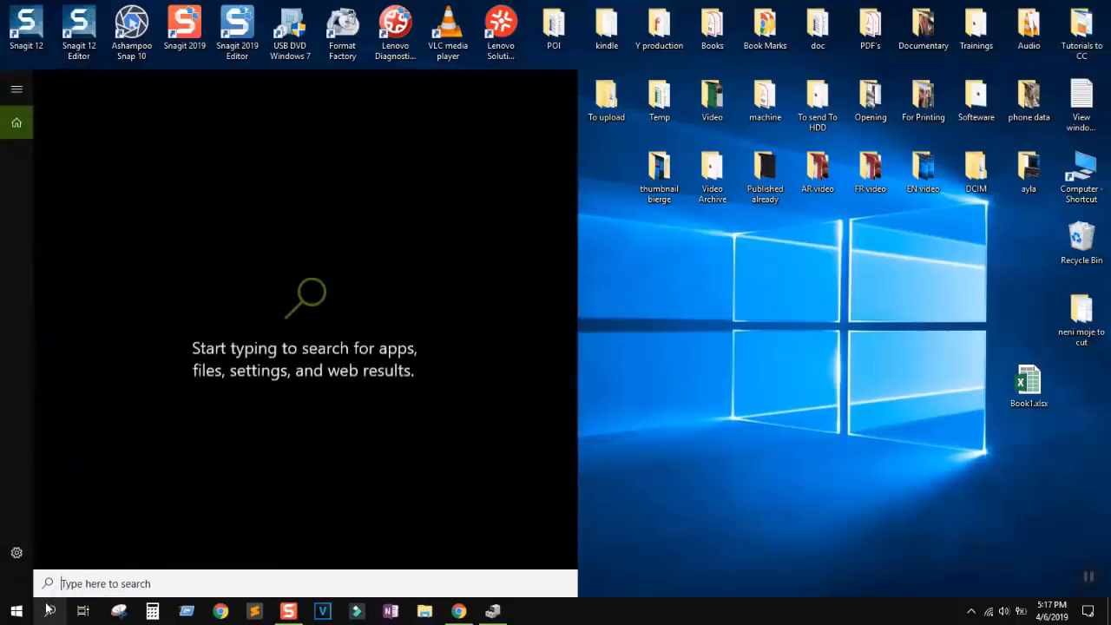
type("de")
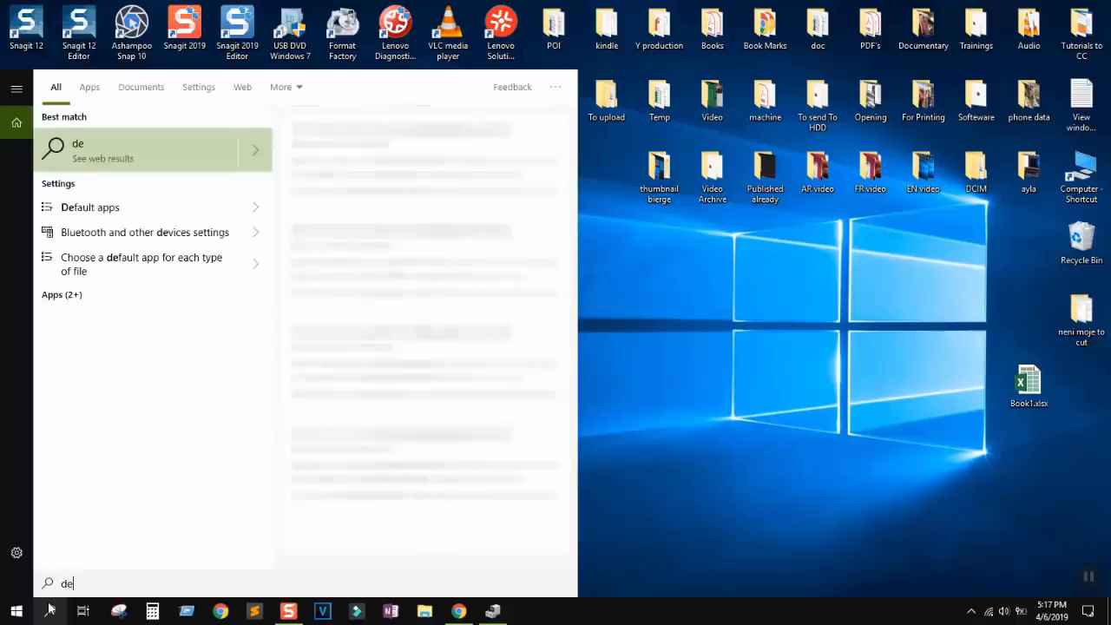
type("vice manager")
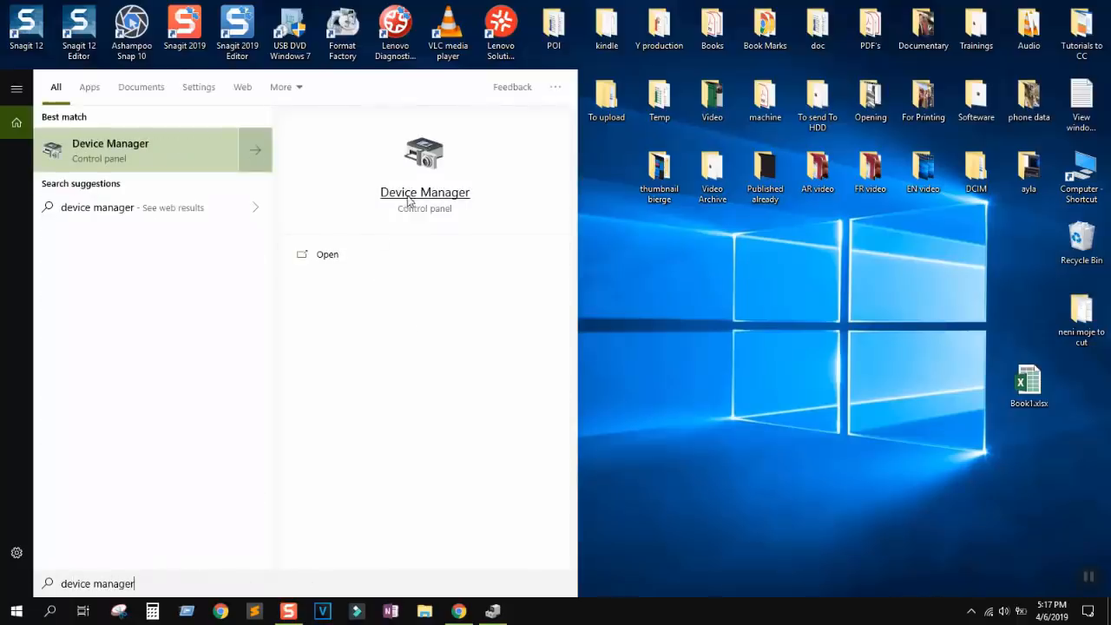
left_click(447, 201)
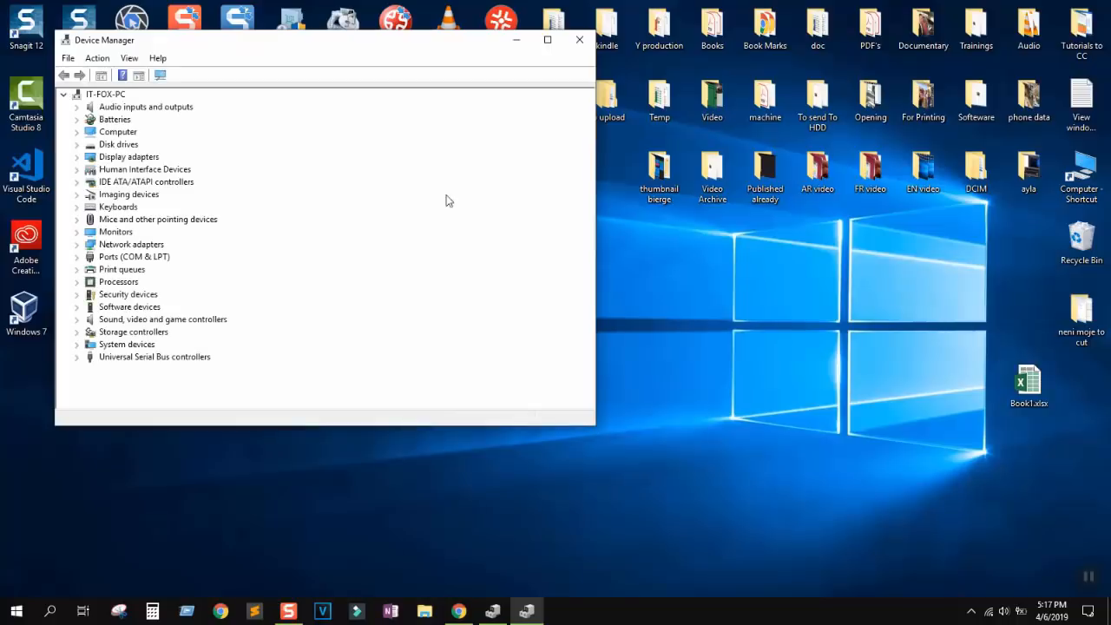
Enlarge the Device Manager window and uninstall the Integrated Camera under Imaging devices, without deleting its driver software
left_click_drag(594, 426, 721, 445)
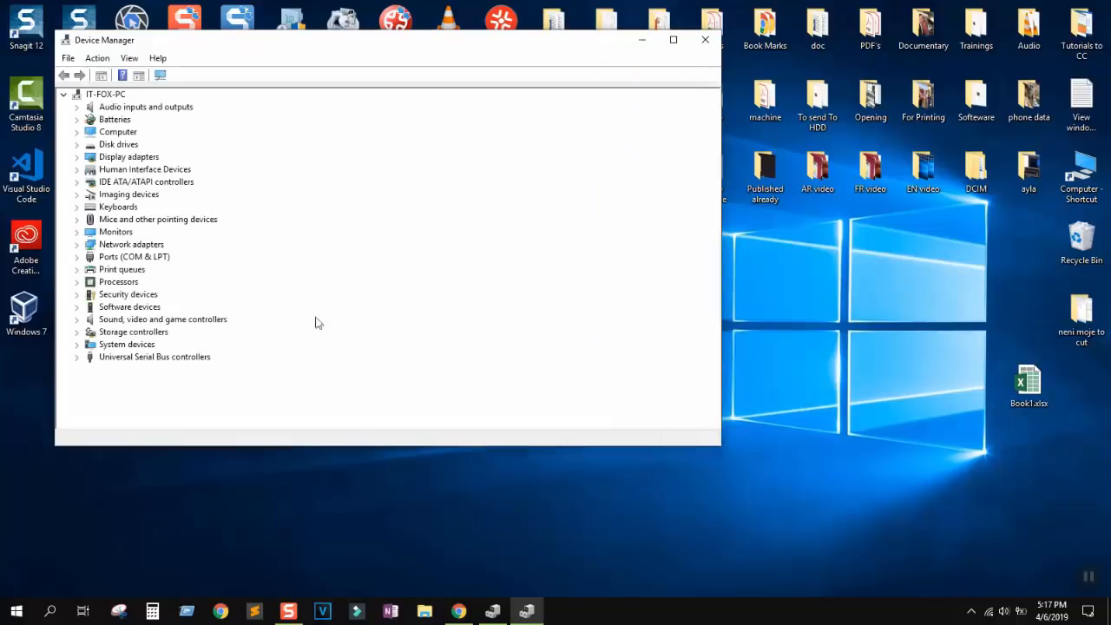
double_click(92, 196)
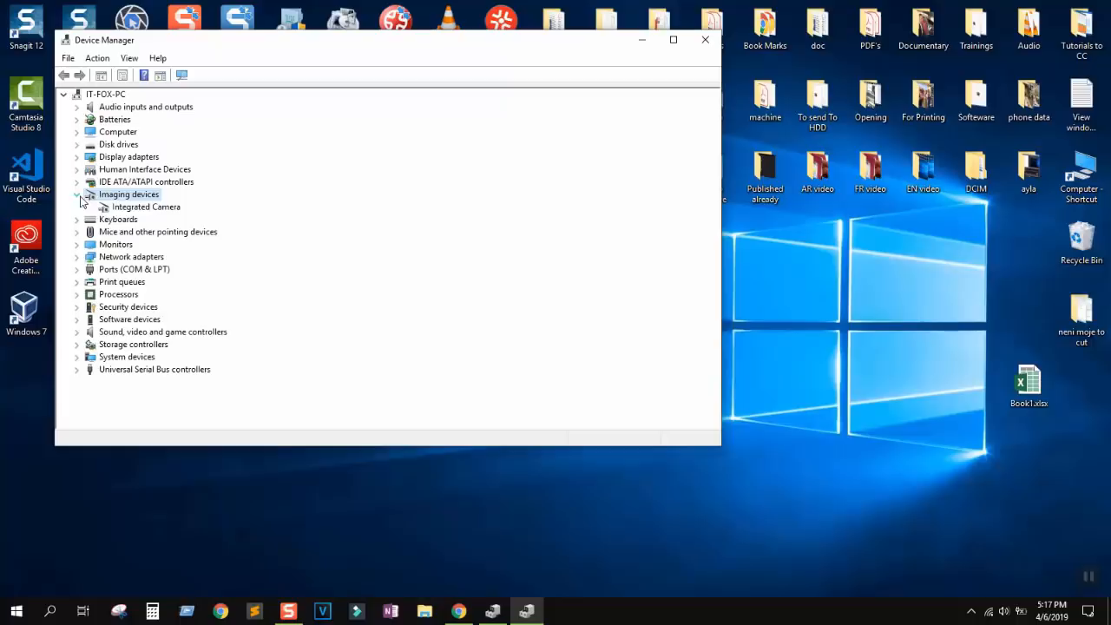
left_click(142, 209)
right_click(148, 210)
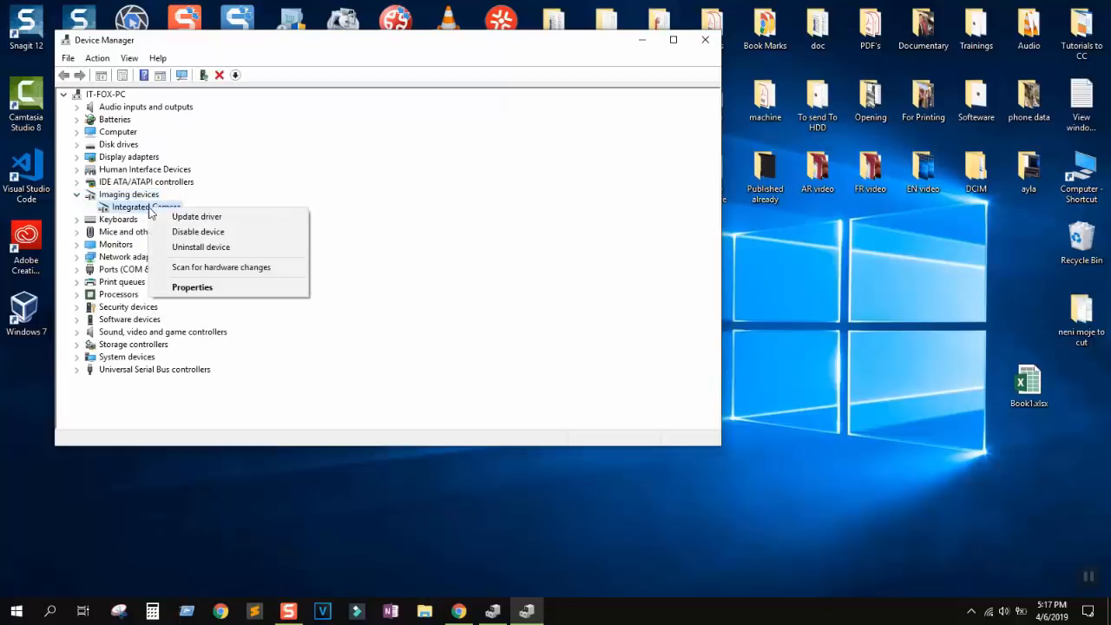
left_click(209, 250)
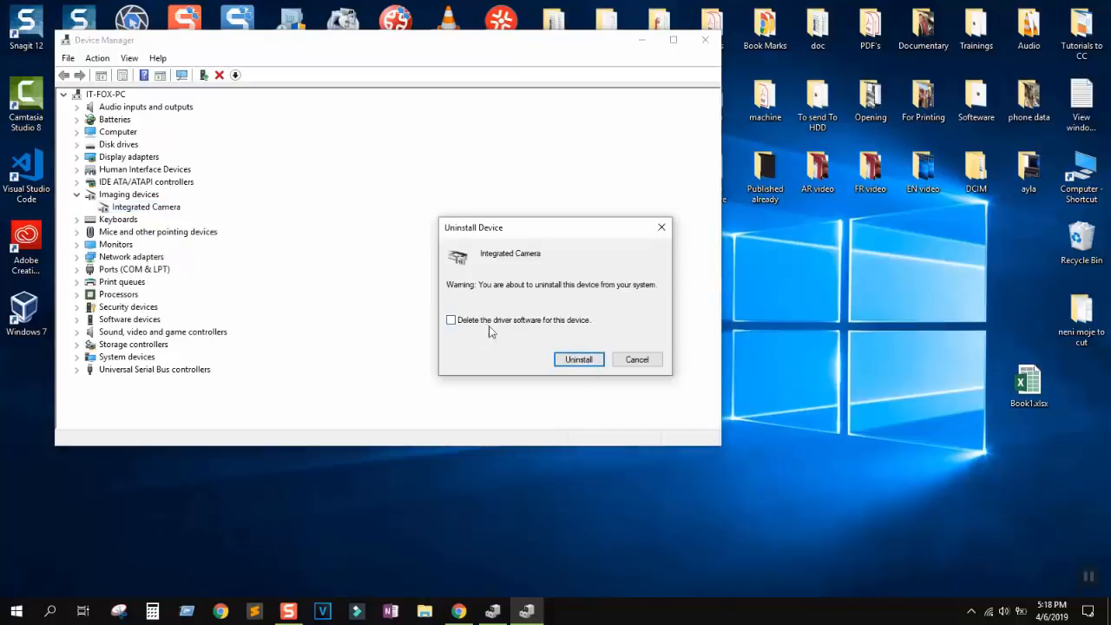
left_click(582, 360)
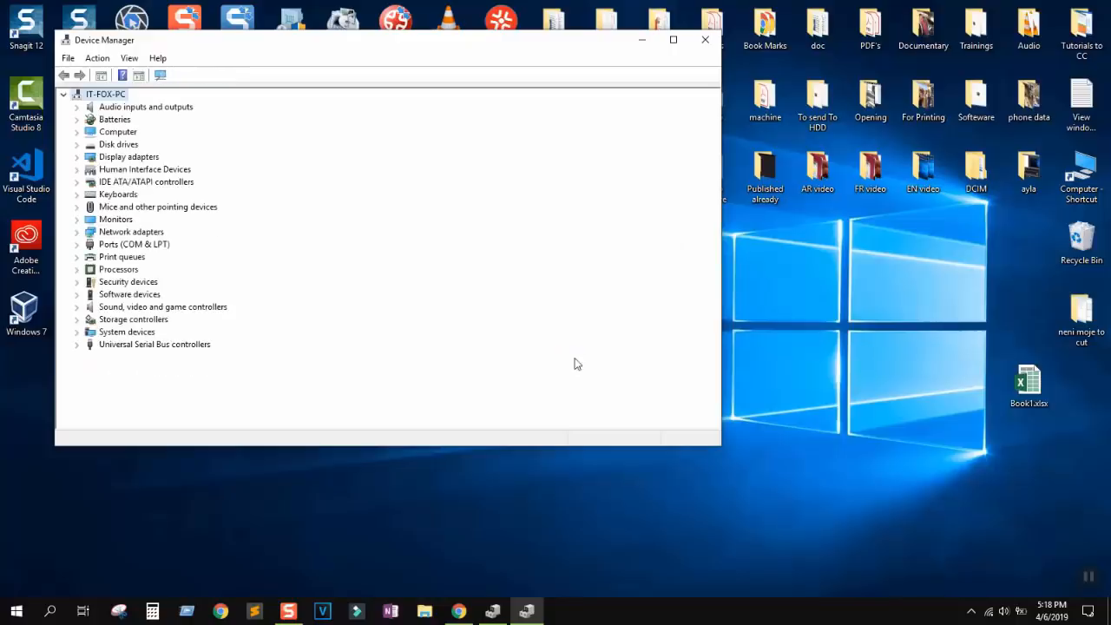
Scan for hardware changes to reinstall the Integrated Camera, and select it under Imaging devices
left_click(161, 75)
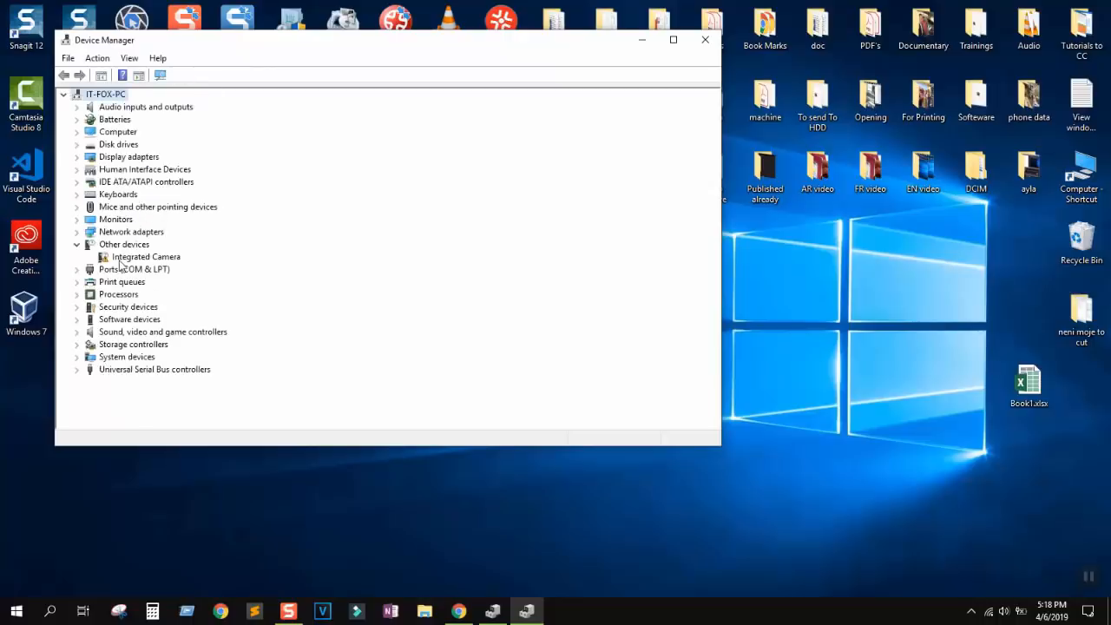
left_click(130, 263)
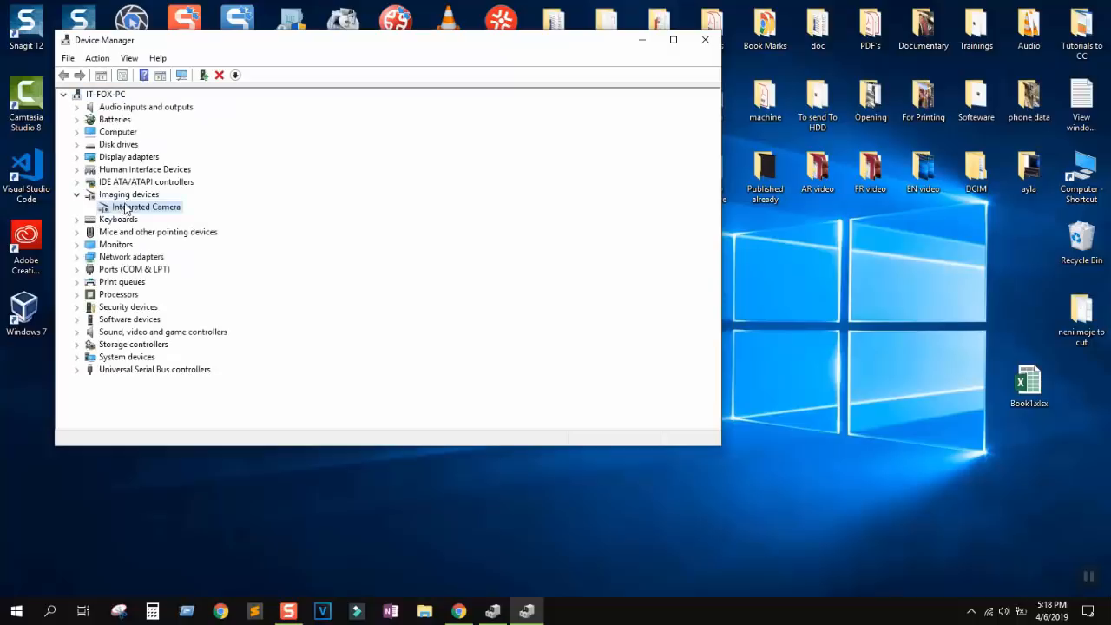
right_click(136, 208)
left_click(214, 378)
Update the Integrated Camera driver by searching automatically for updated driver software, and close the wizard
right_click(141, 208)
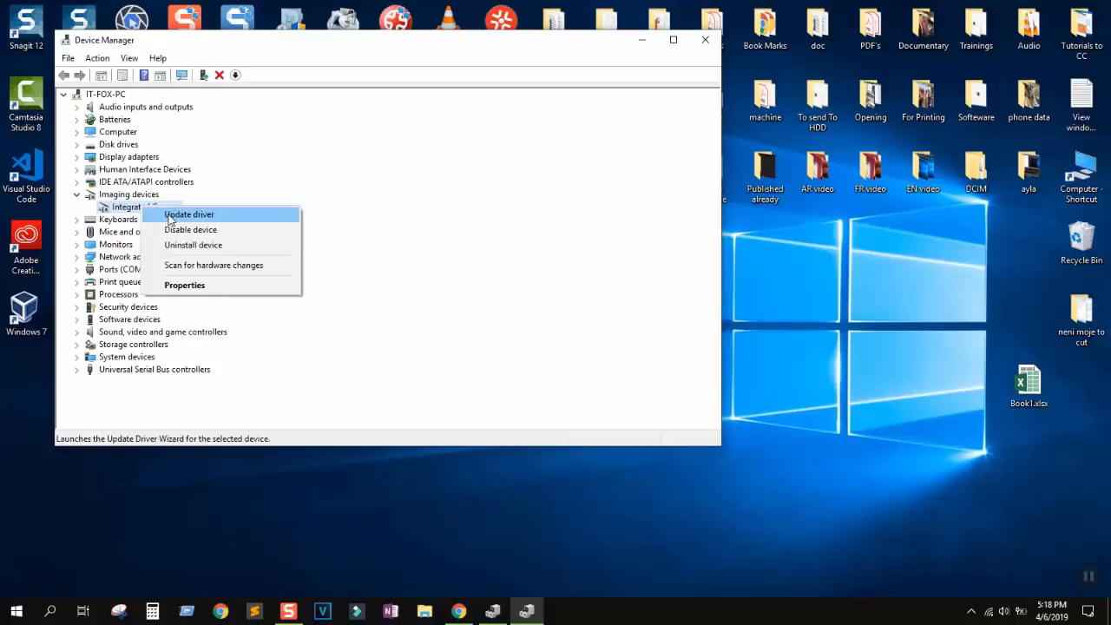
left_click(182, 215)
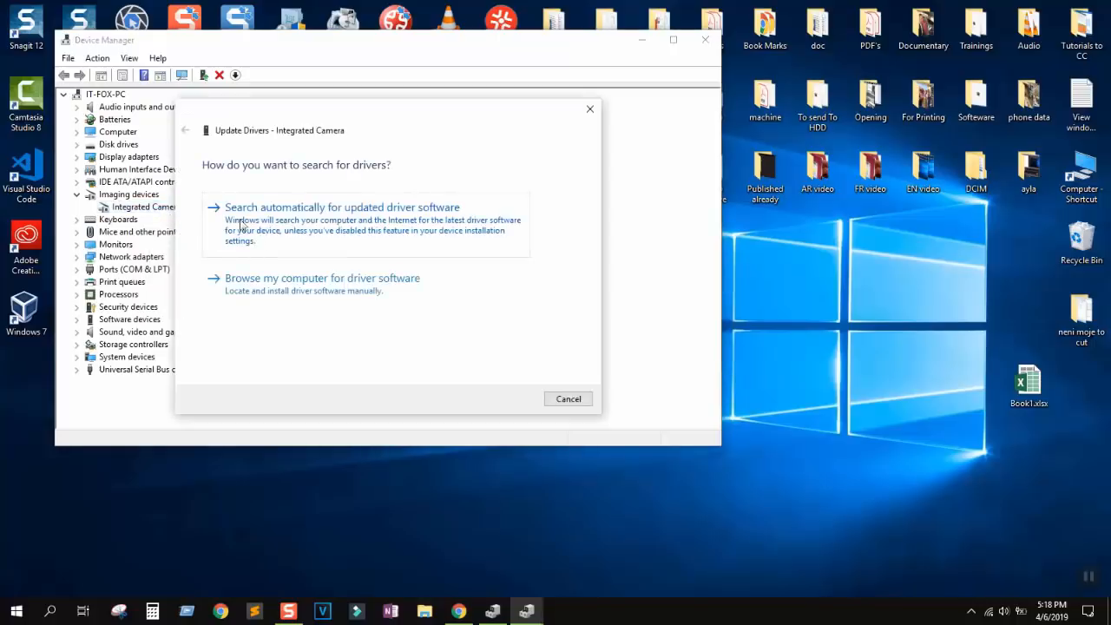
left_click(347, 224)
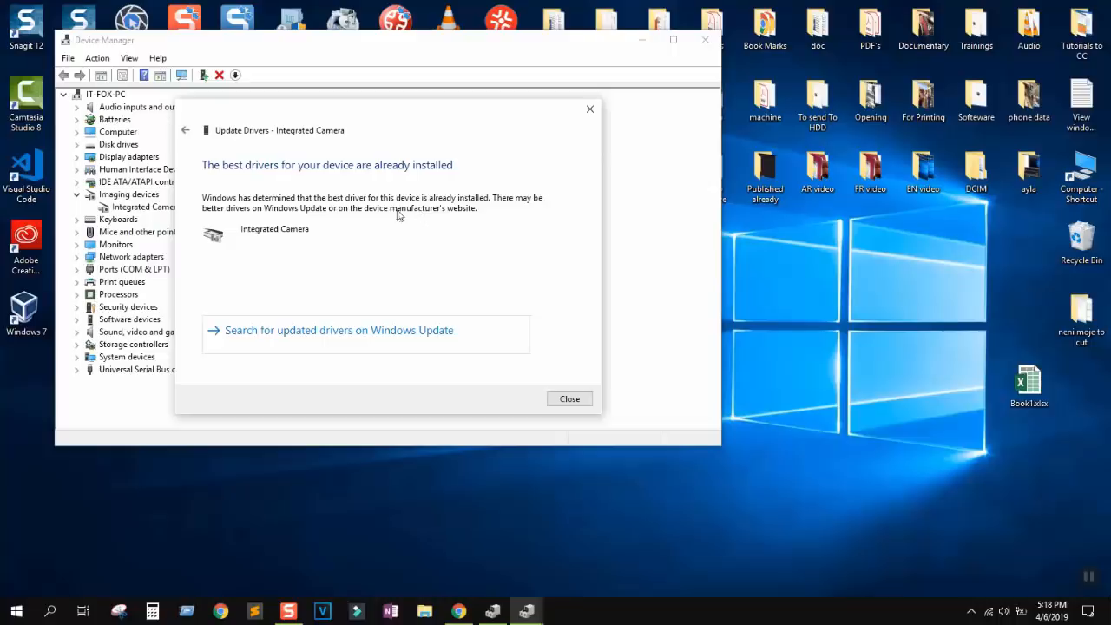
left_click_drag(388, 119, 612, 127)
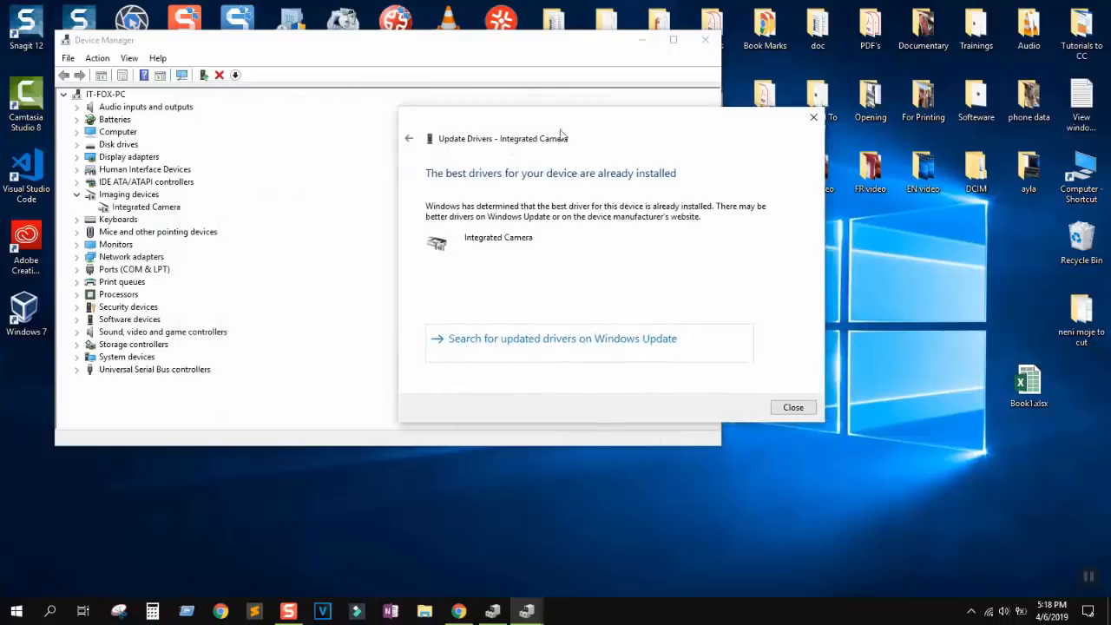
left_click(799, 415)
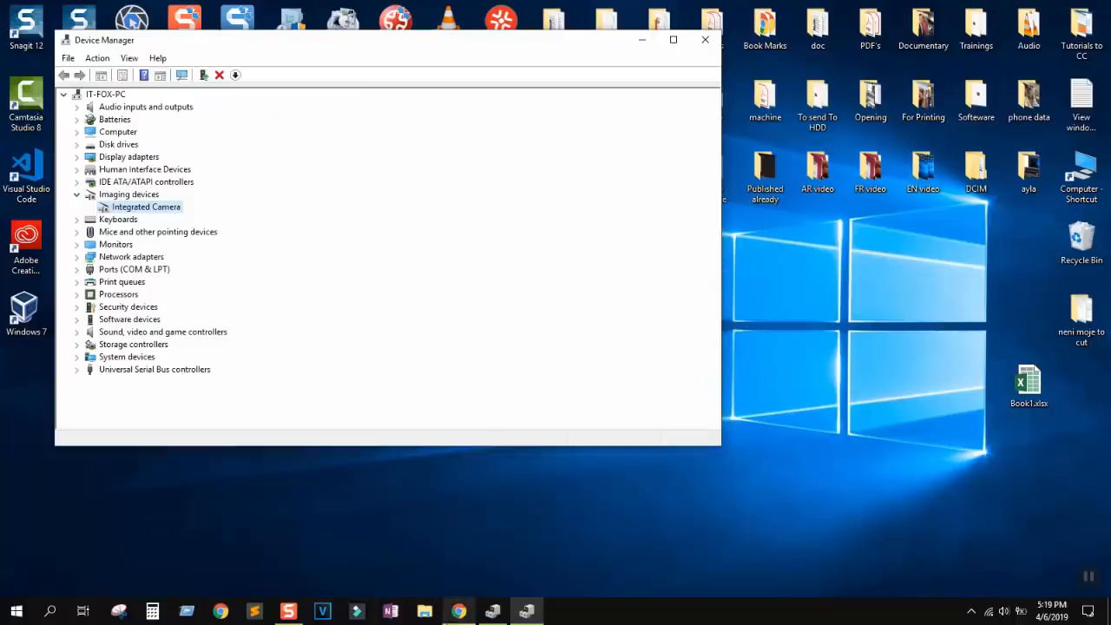
Switch to Chrome and search Google for "lenov T420"
left_click(463, 615)
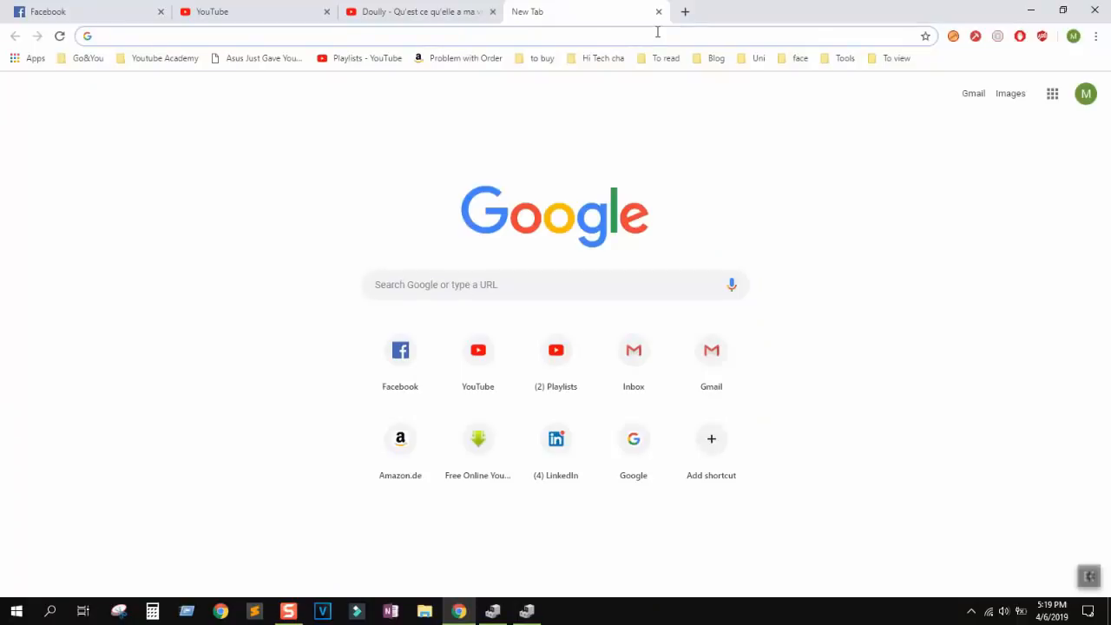
type("lenov")
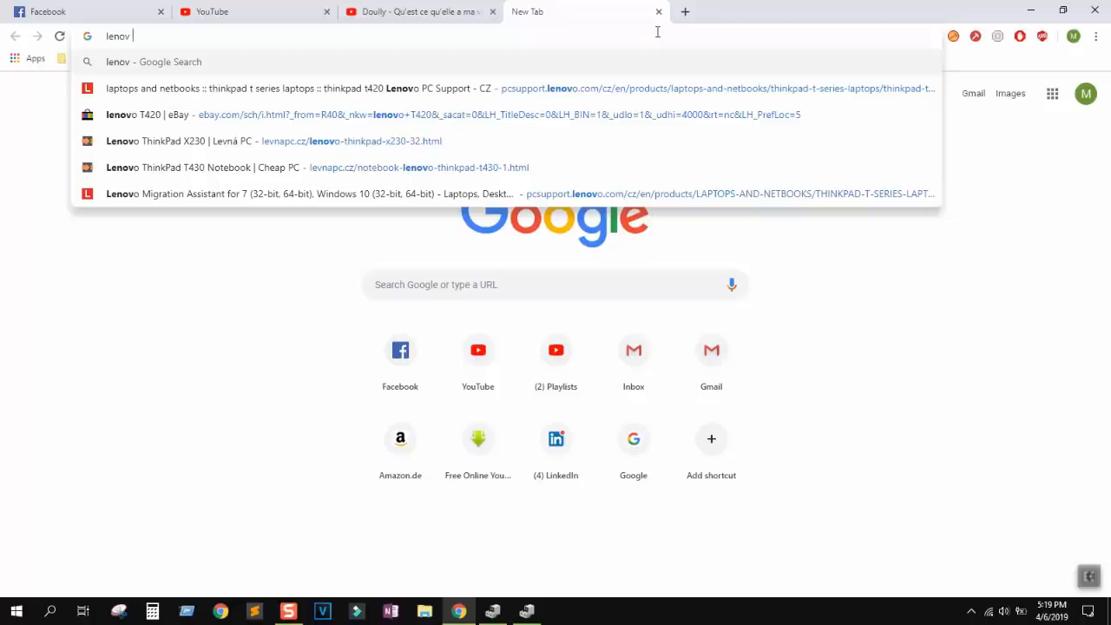
type(" T420")
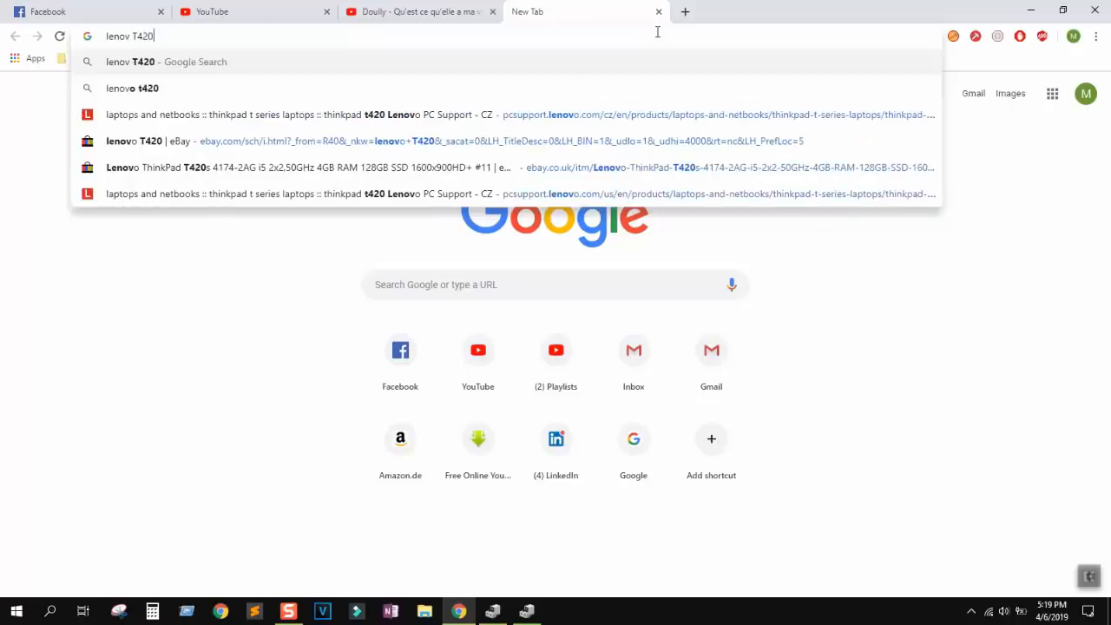
key("Return")
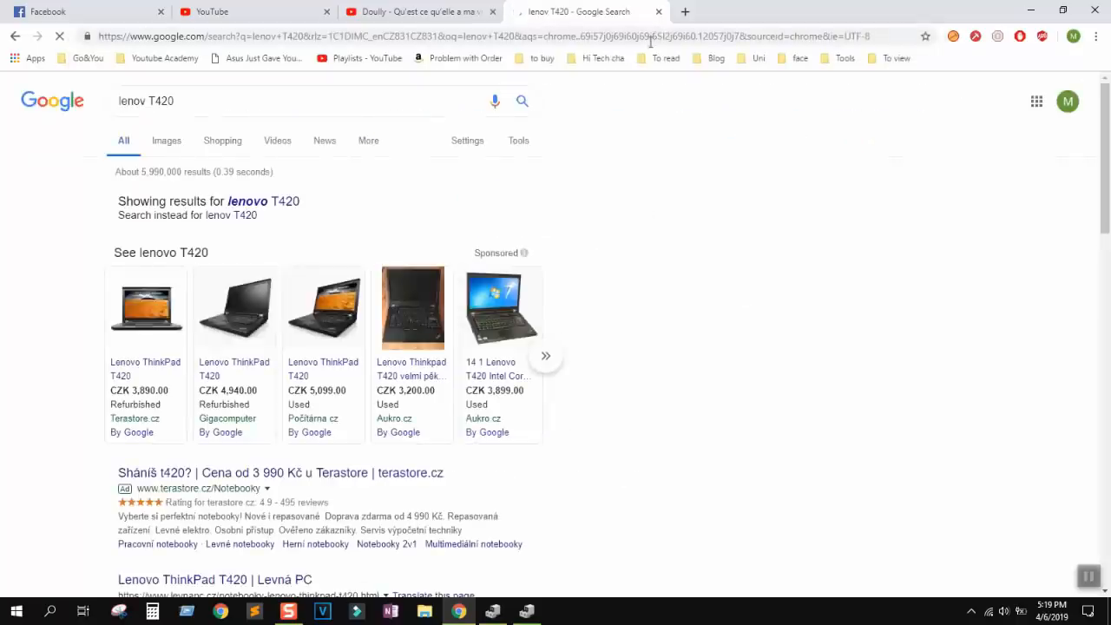
Extend the search to "lenov T420 drivers" and open the Lenovo support downloads page for the ThinkPad T420
left_click(345, 100)
type("d")
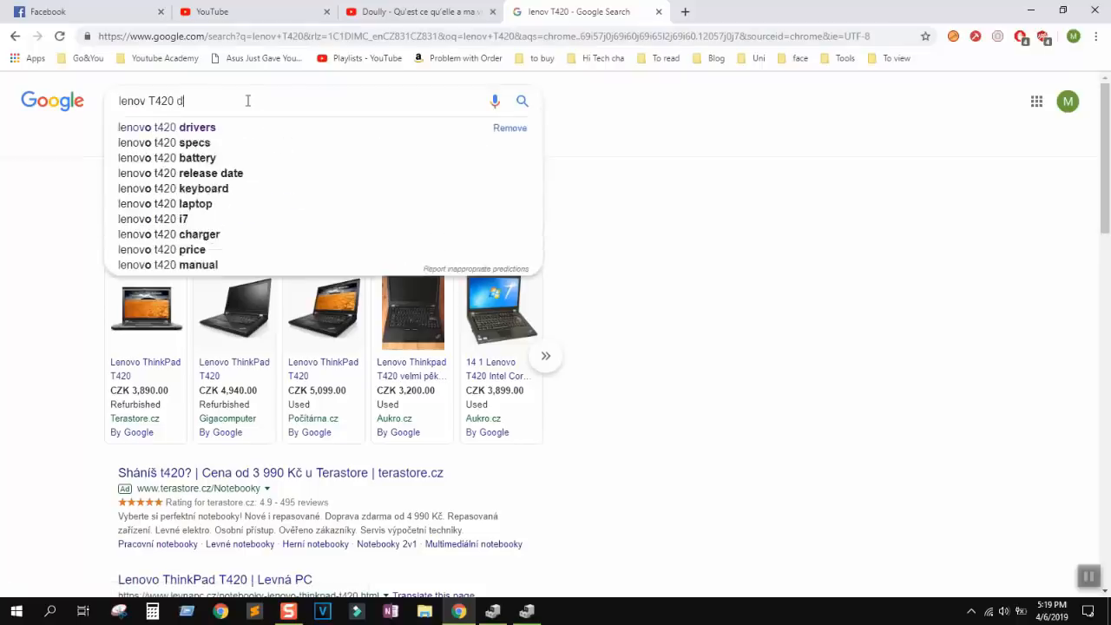
type("rivers")
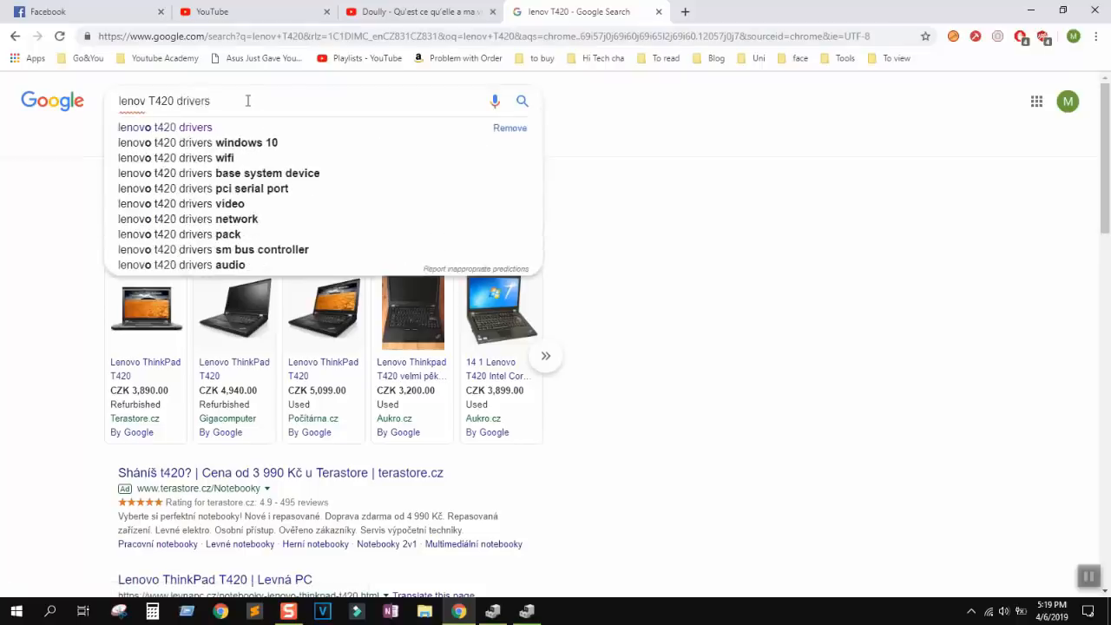
key("Return")
scroll(235, 172, "down", 1)
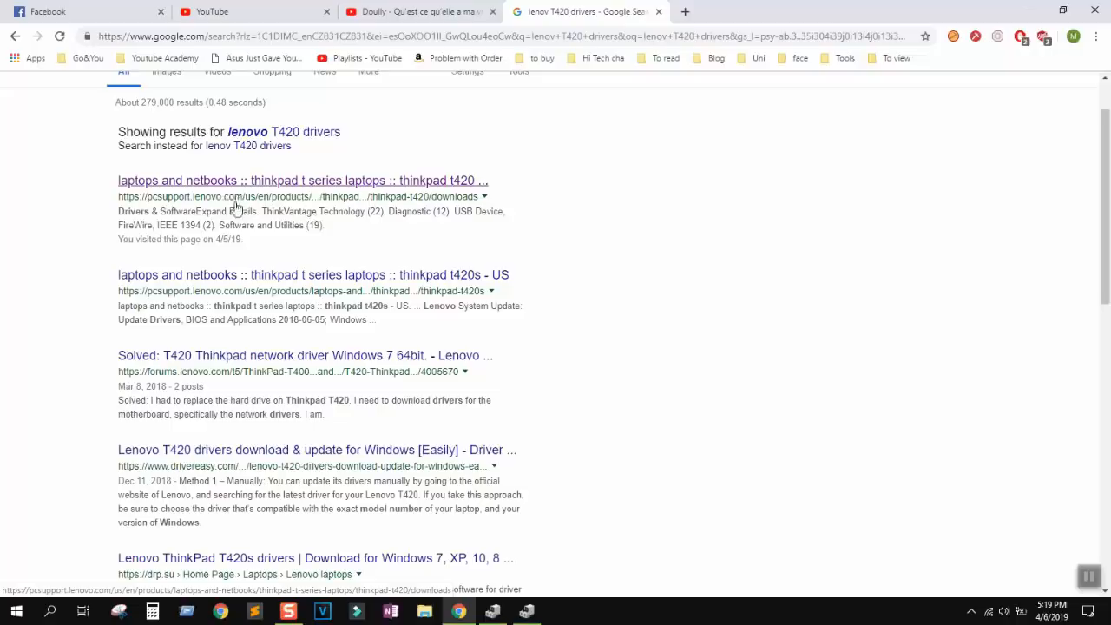
left_click(269, 184)
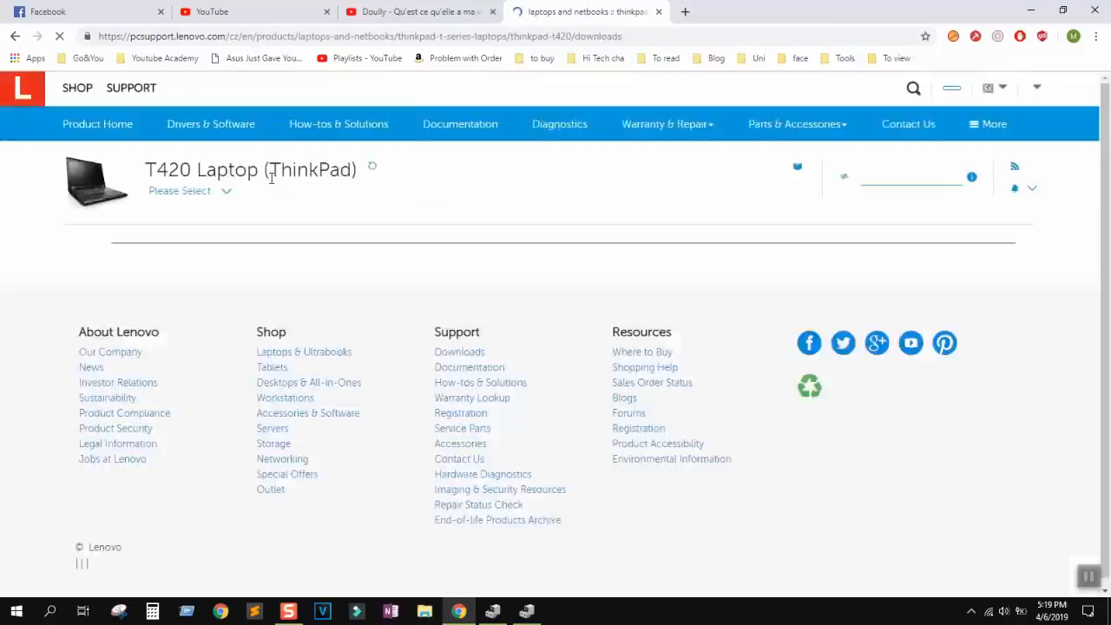
Look through the available operating systems and filter the T420 driver list by the Camera and Card Reader component
scroll(271, 176, "down", 2)
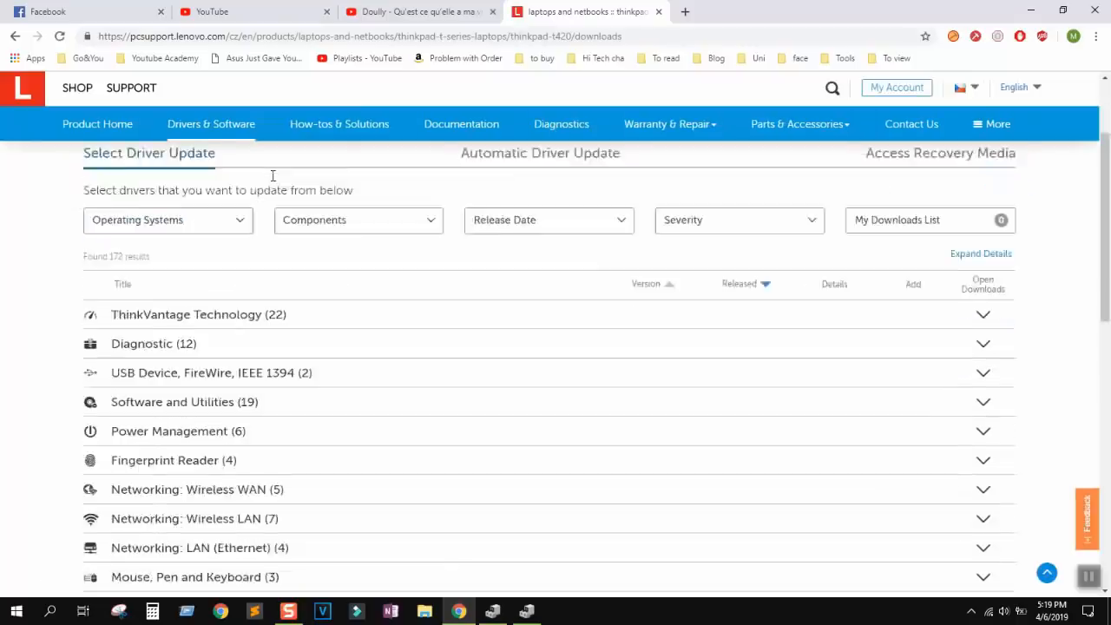
scroll(245, 193, "up", 1)
left_click(230, 224)
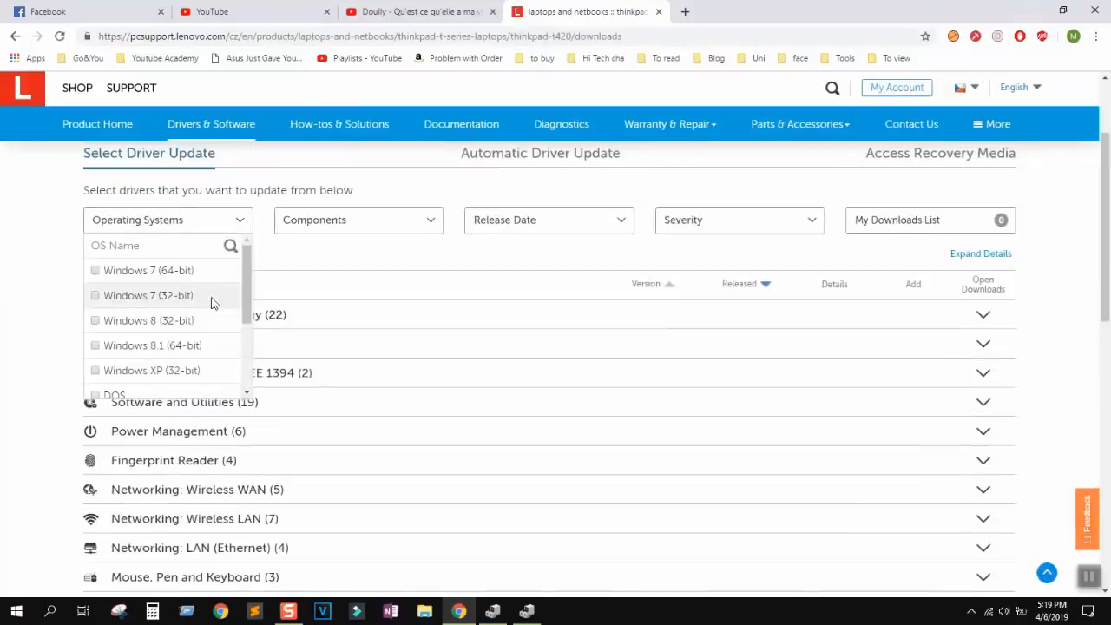
scroll(209, 286, "down", 2)
scroll(210, 285, "up", 3)
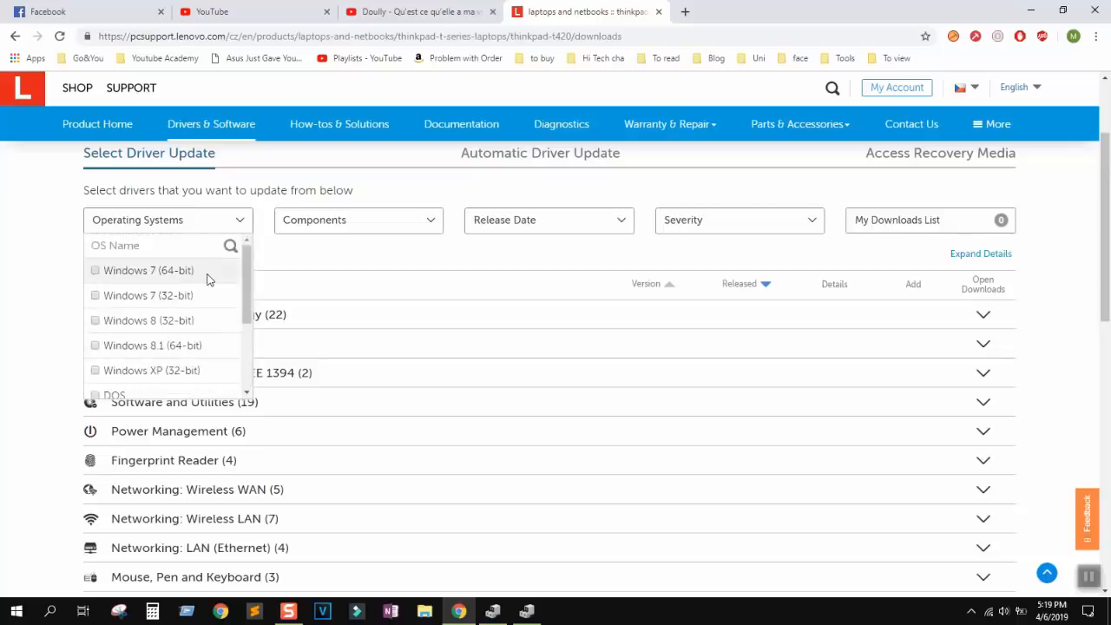
left_click(429, 222)
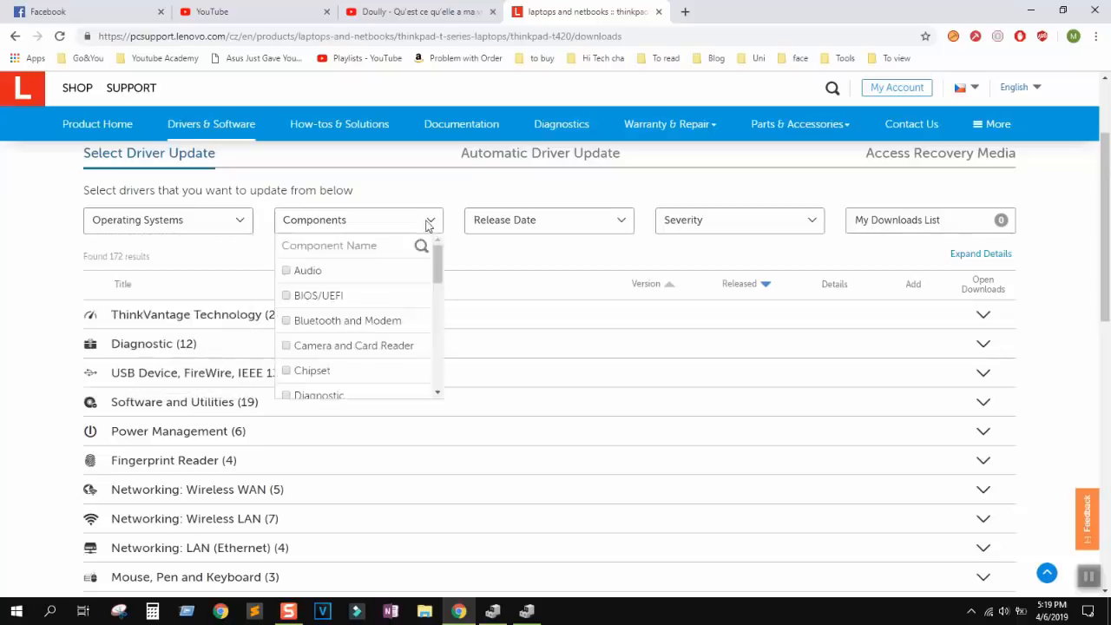
left_click(287, 346)
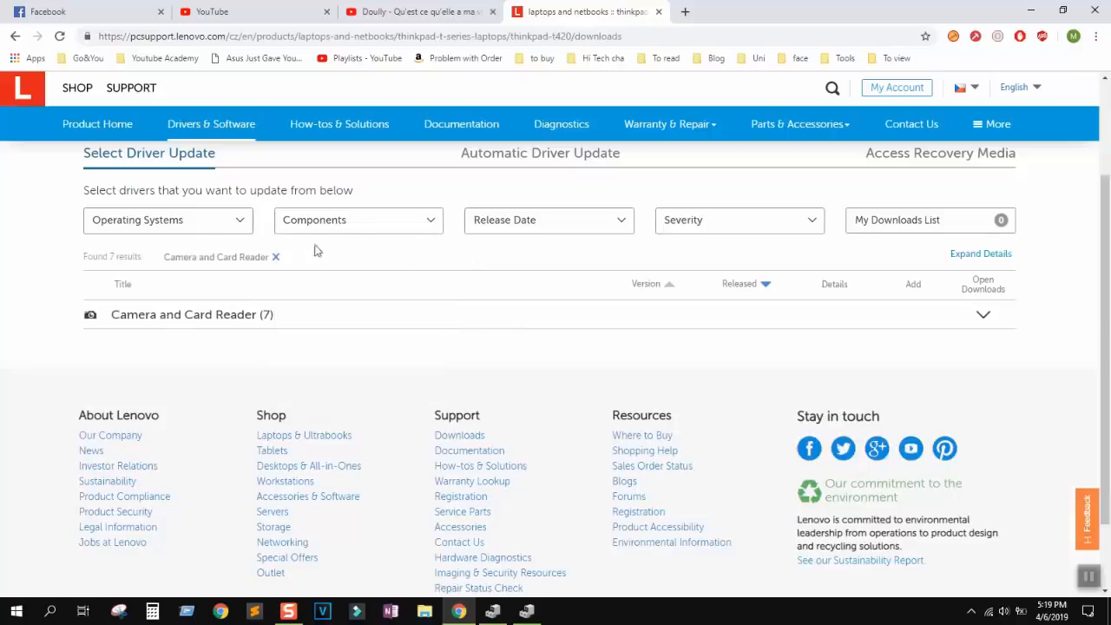
Filter the camera drivers by the Windows 7 (64-bit) operating system and check which other systems are offered
left_click(240, 222)
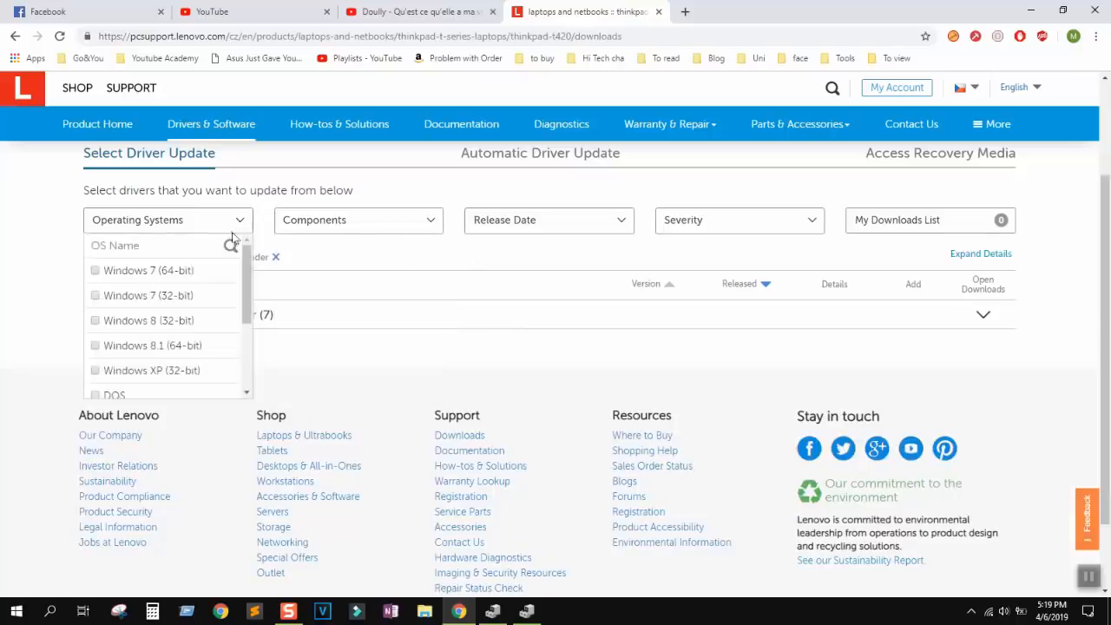
left_click(112, 274)
scroll(184, 308, "down", 1)
scroll(184, 311, "down", 1)
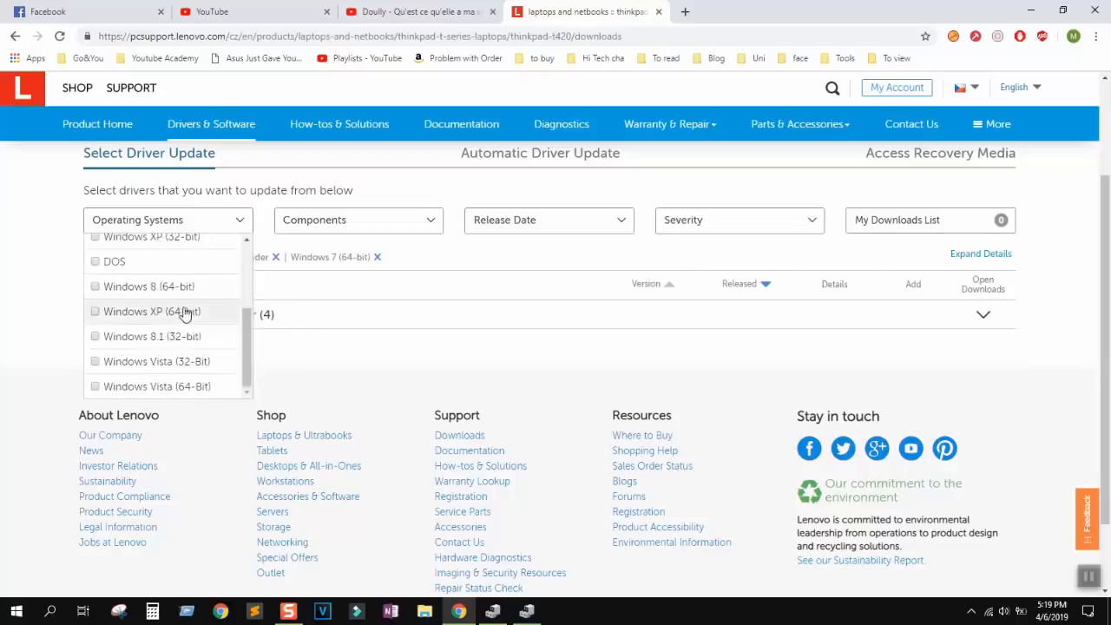
scroll(184, 312, "up", 2)
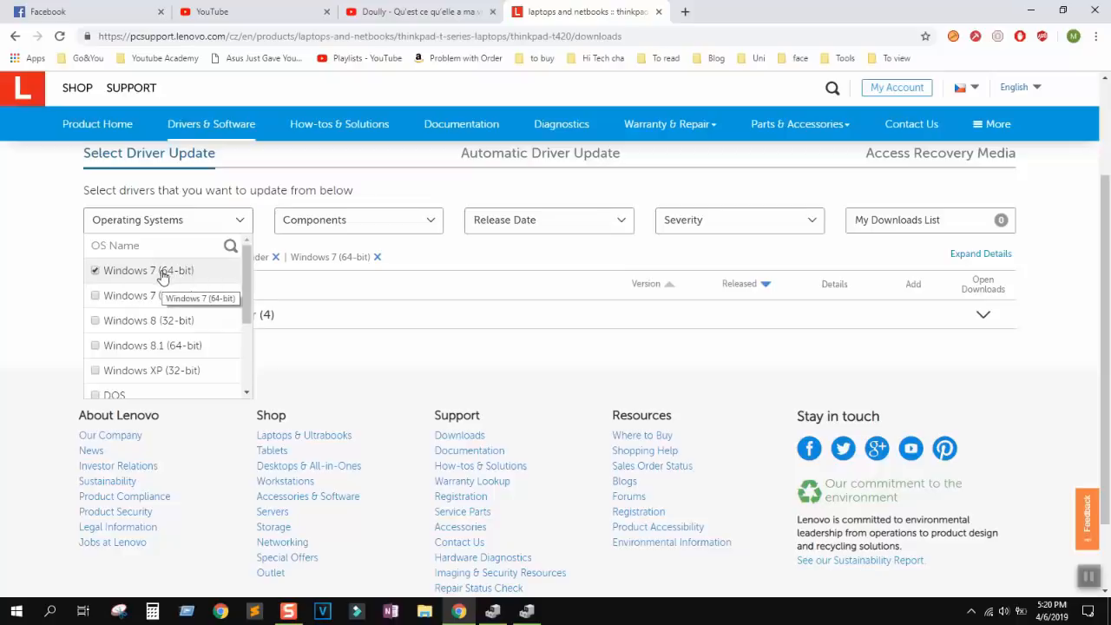
Try the Windows 8.1 (64-bit) filter in place of Windows 7 (64-bit), and restore the Windows 7 (64-bit) filter
left_click(96, 271)
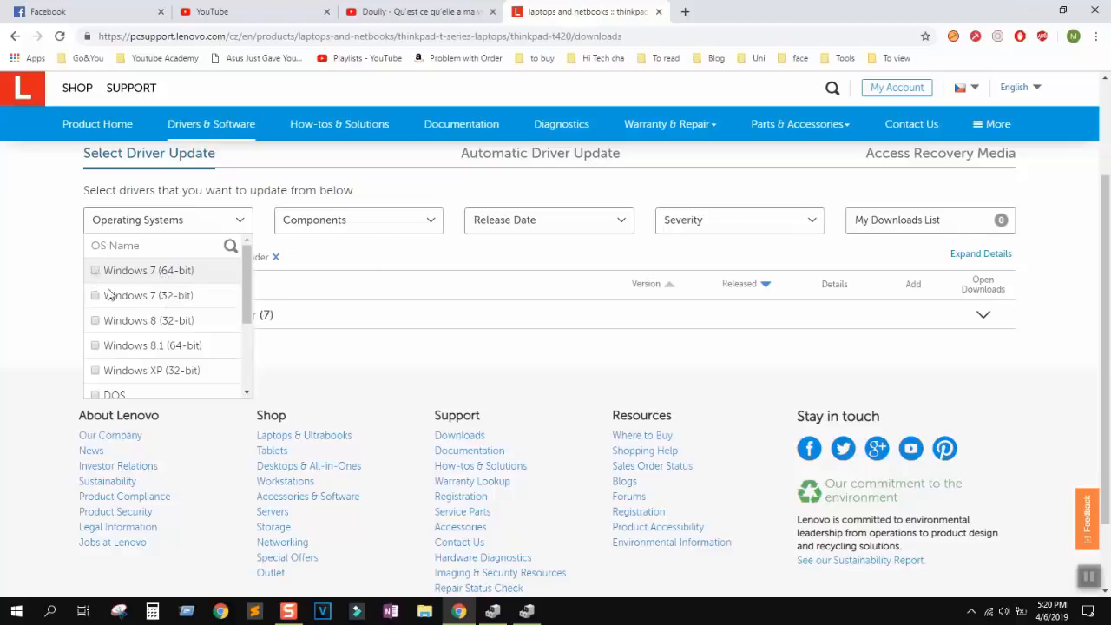
left_click(95, 346)
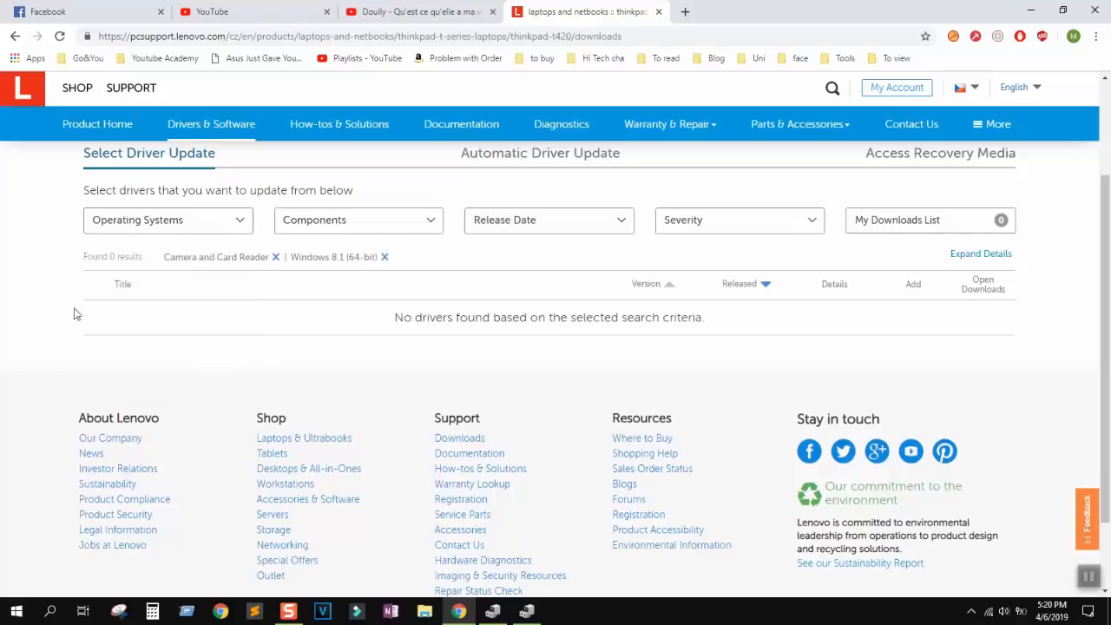
left_click(143, 222)
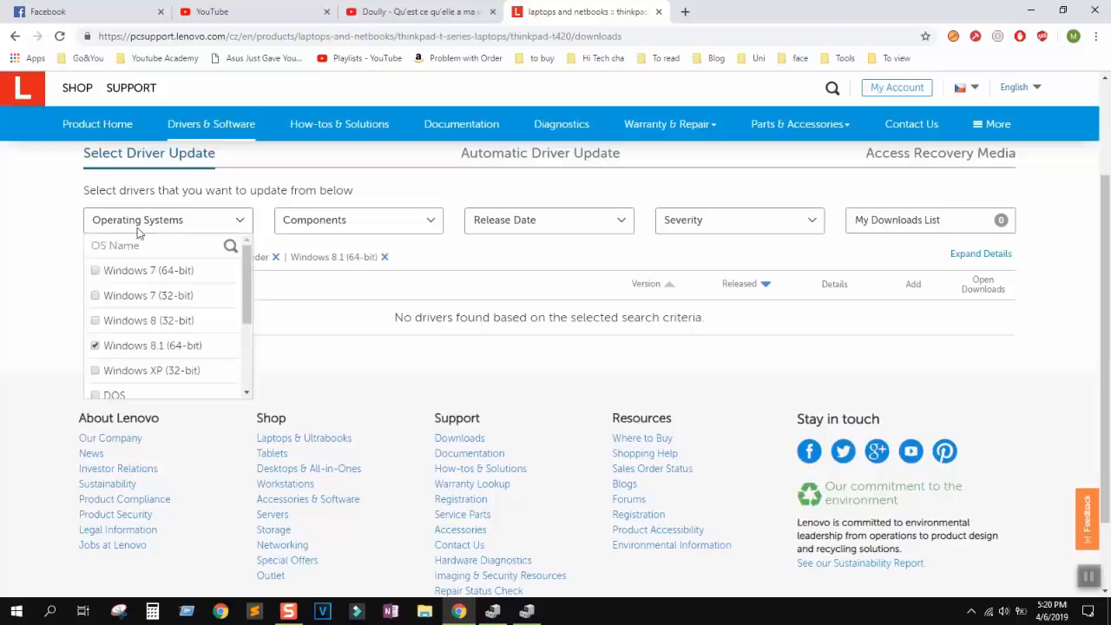
left_click(96, 345)
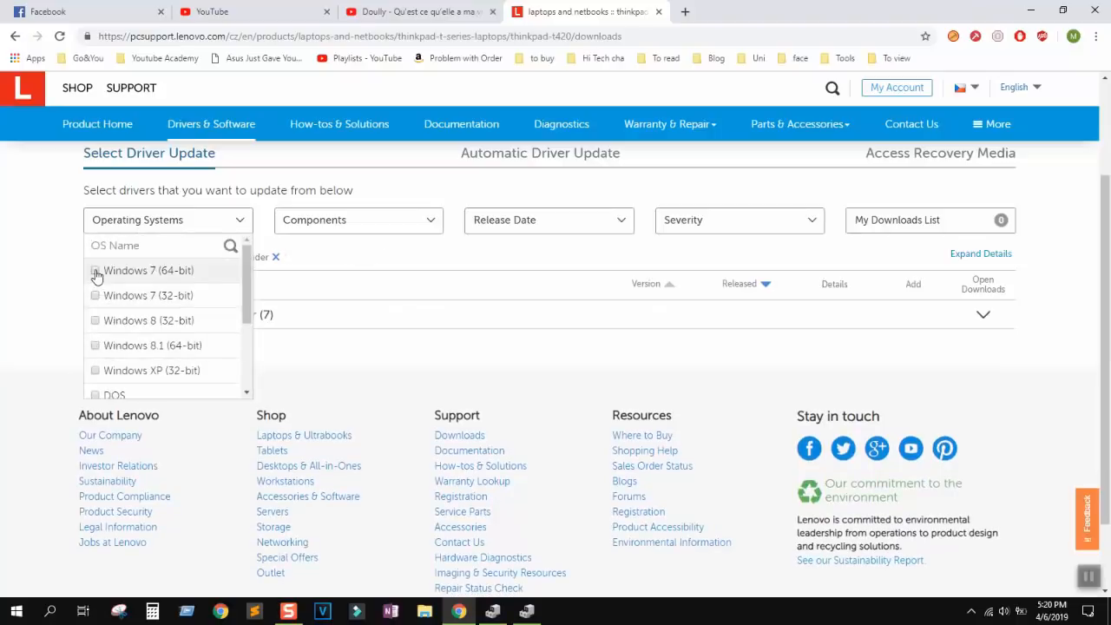
left_click(95, 271)
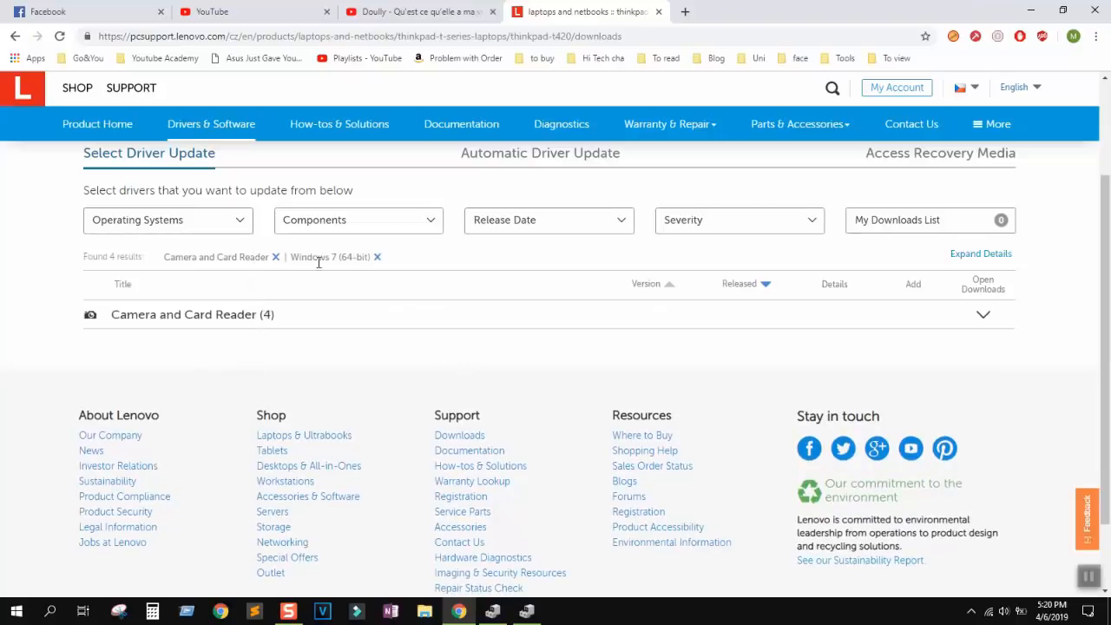
Expand the Camera and Card Reader group and download the Integrated Camera Driver for Windows 7
left_click(985, 316)
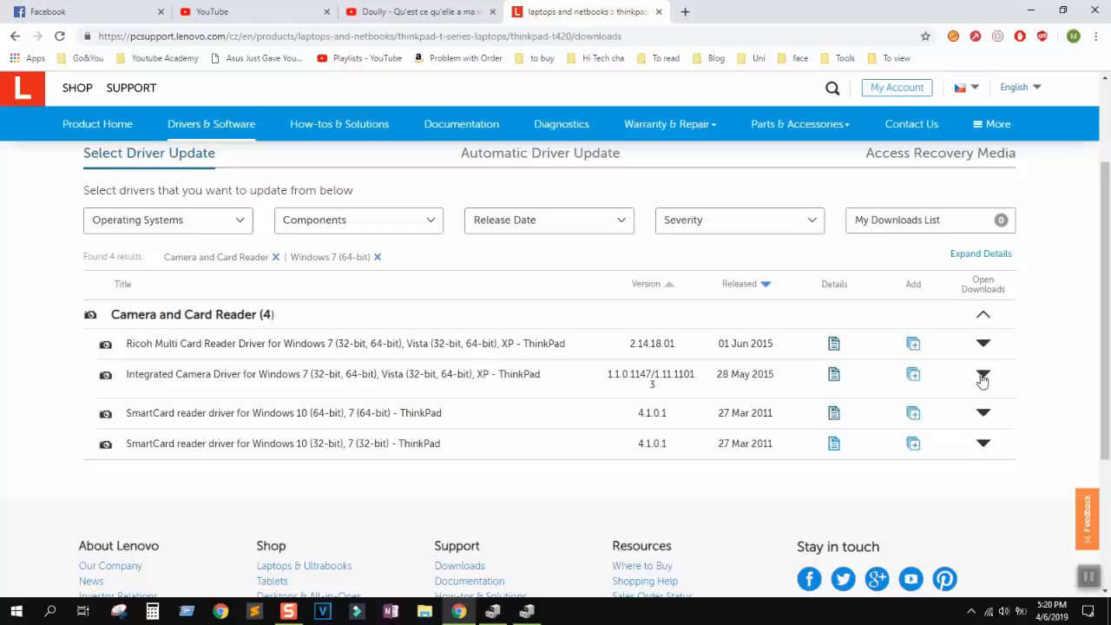
left_click(914, 377)
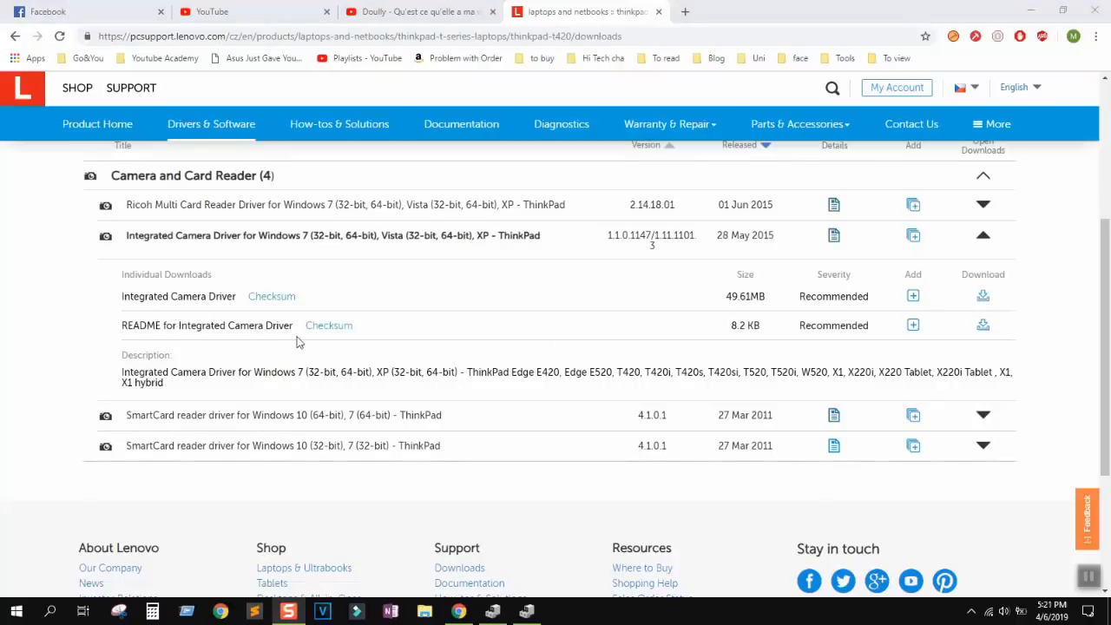
left_click(983, 299)
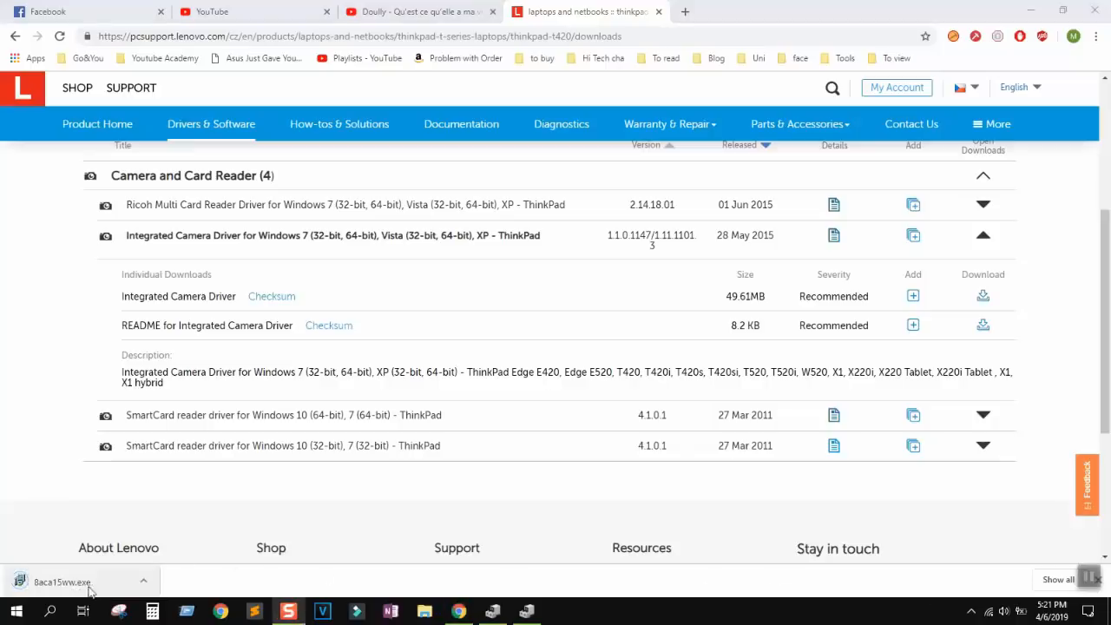
Run the downloaded 8aca15ww.exe, close the extra Device Manager window, accept the license and install to the existing C:\DRIVERS\WIN\CAMERA folder
left_click(62, 586)
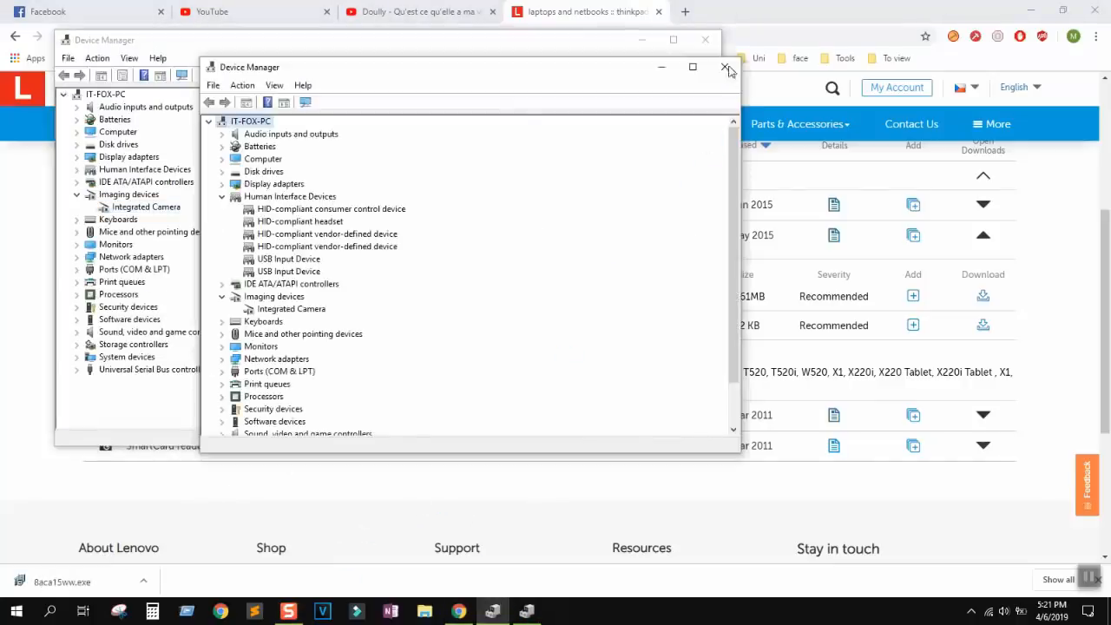
left_click(725, 67)
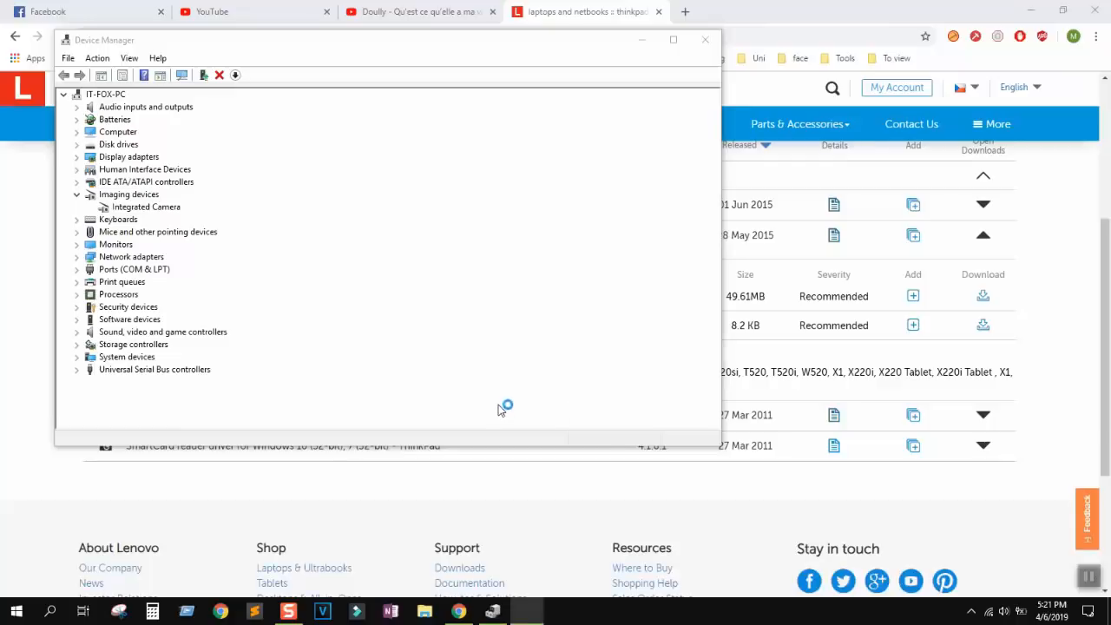
left_click(638, 416)
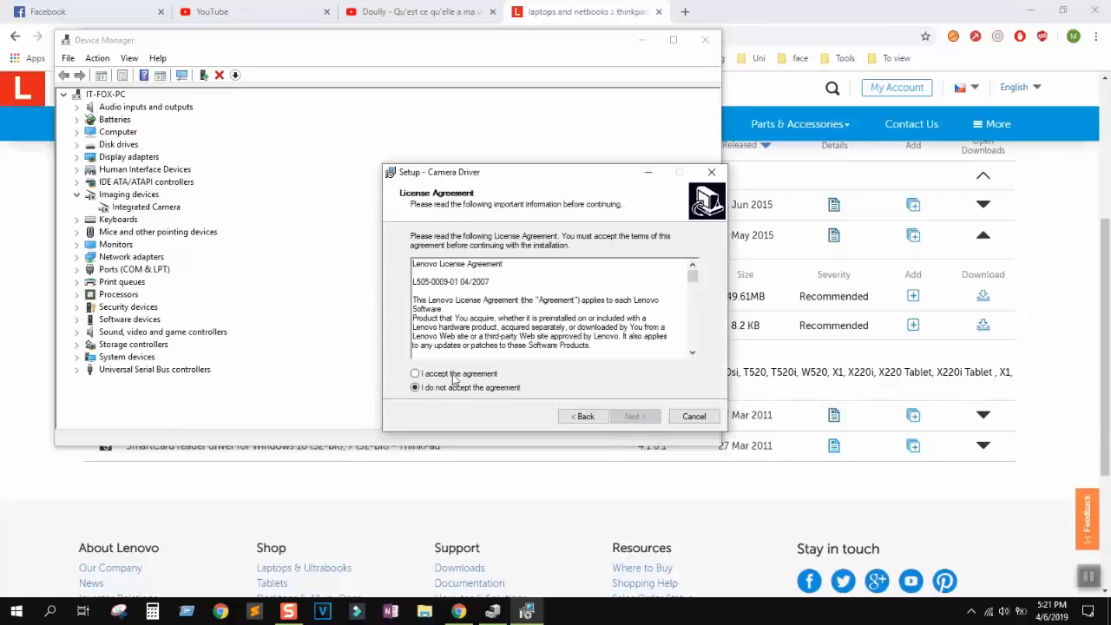
left_click(453, 374)
left_click(633, 417)
left_click(633, 416)
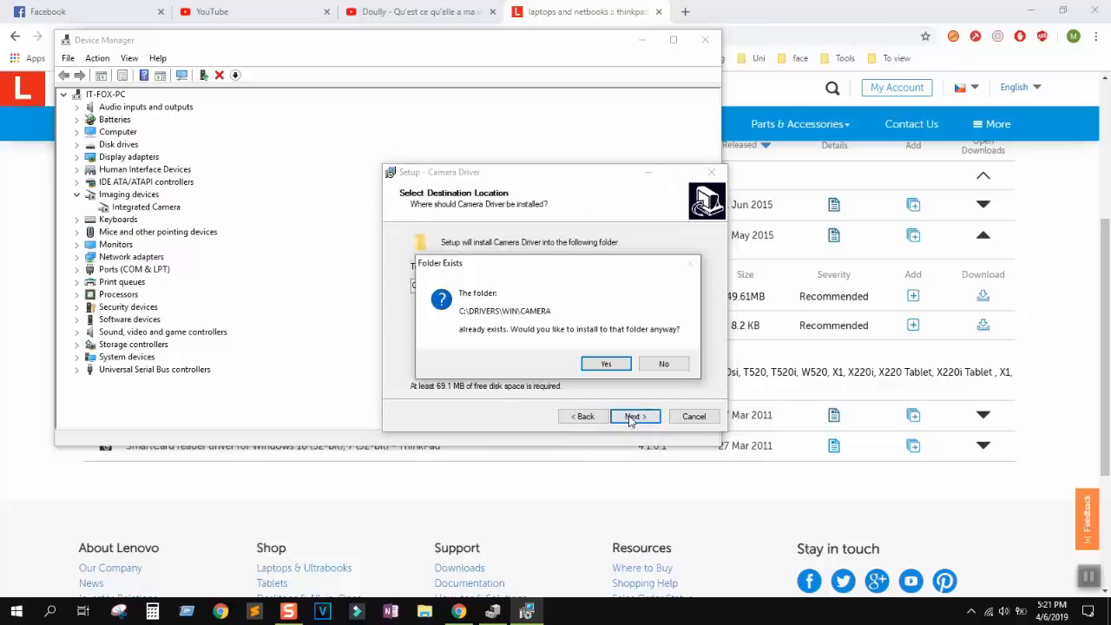
left_click(599, 364)
left_click(633, 416)
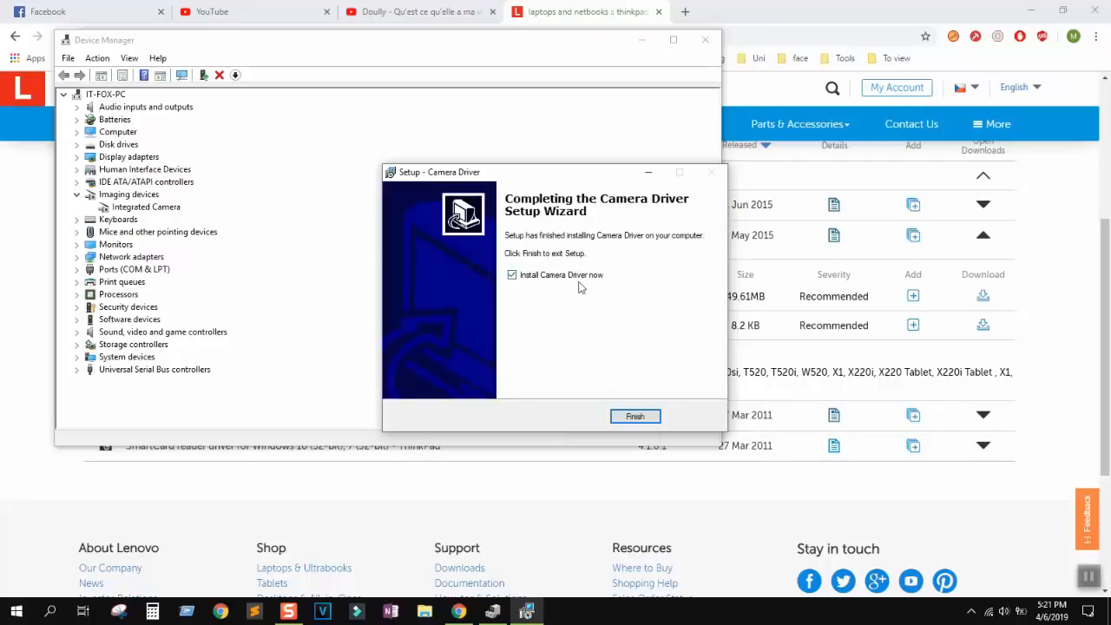
Finish the setup with Install Camera Driver now enabled, and start the Integrated Camera Driver installation in the InstallShield Wizard
left_click(636, 418)
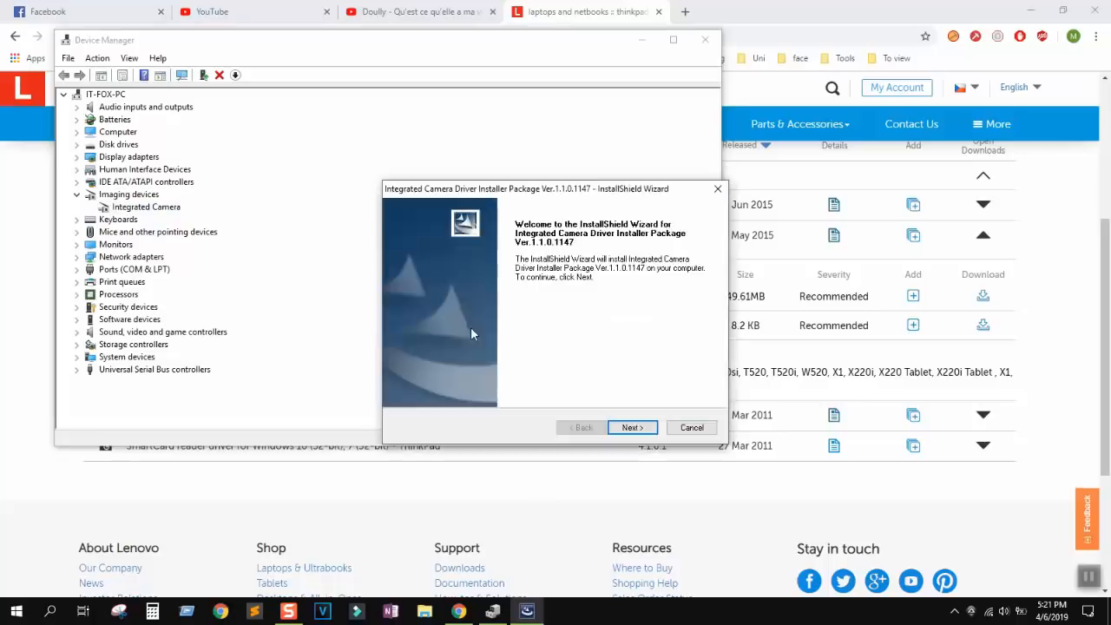
left_click(636, 428)
left_click(636, 428)
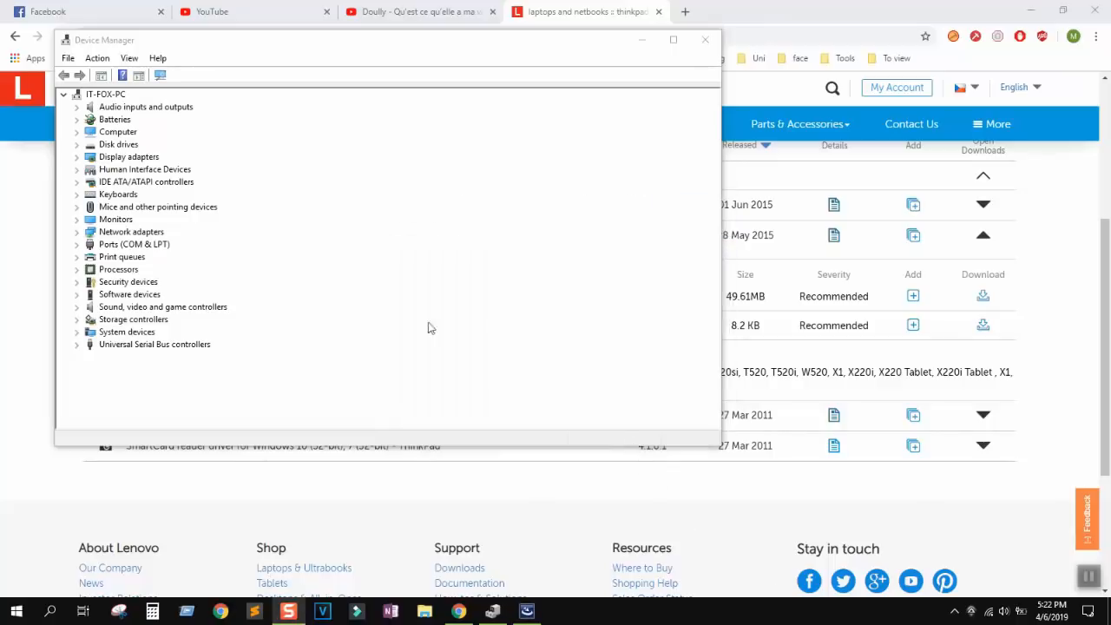
Minimize the browser and move the Device Manager window out of the installer's way while the camera driver installs
left_click(240, 280)
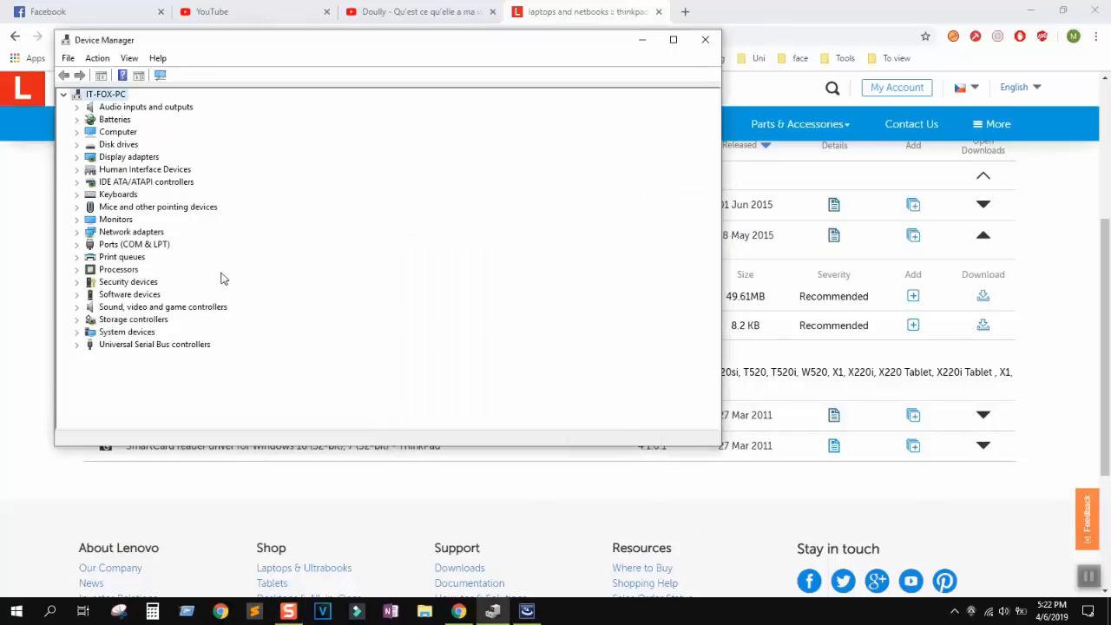
left_click(527, 612)
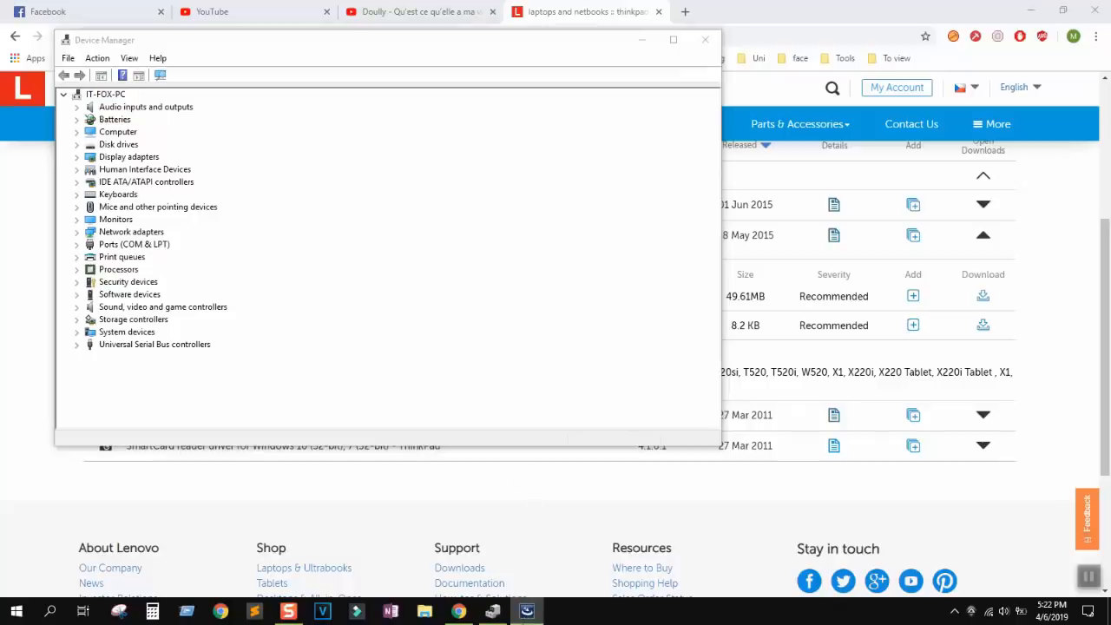
left_click_drag(491, 45, 768, 177)
left_click(1031, 9)
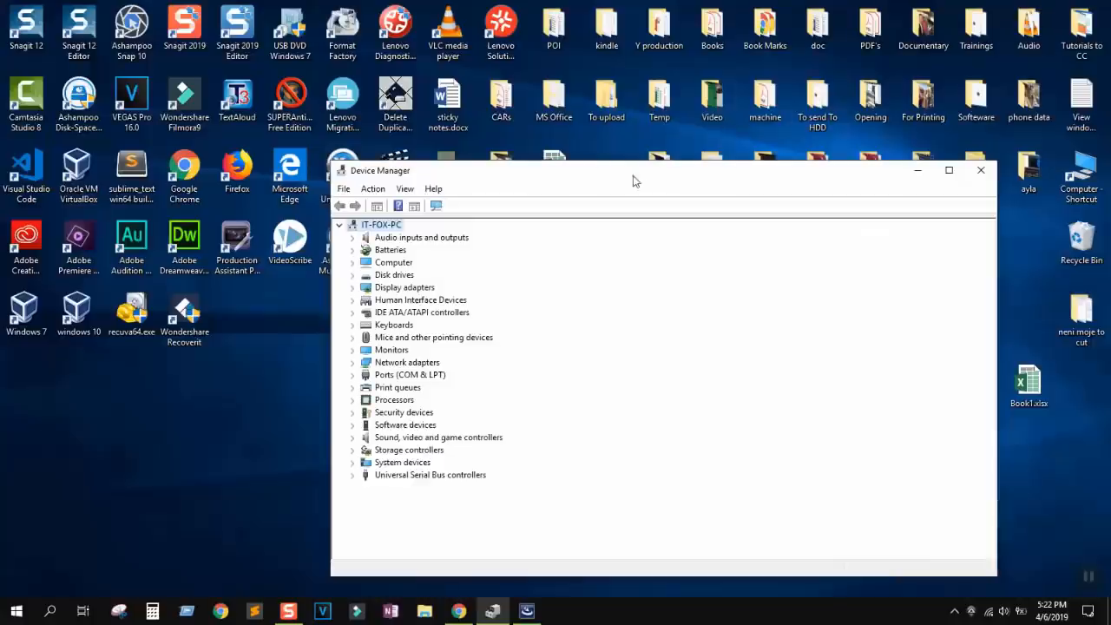
left_click_drag(633, 181, 535, 30)
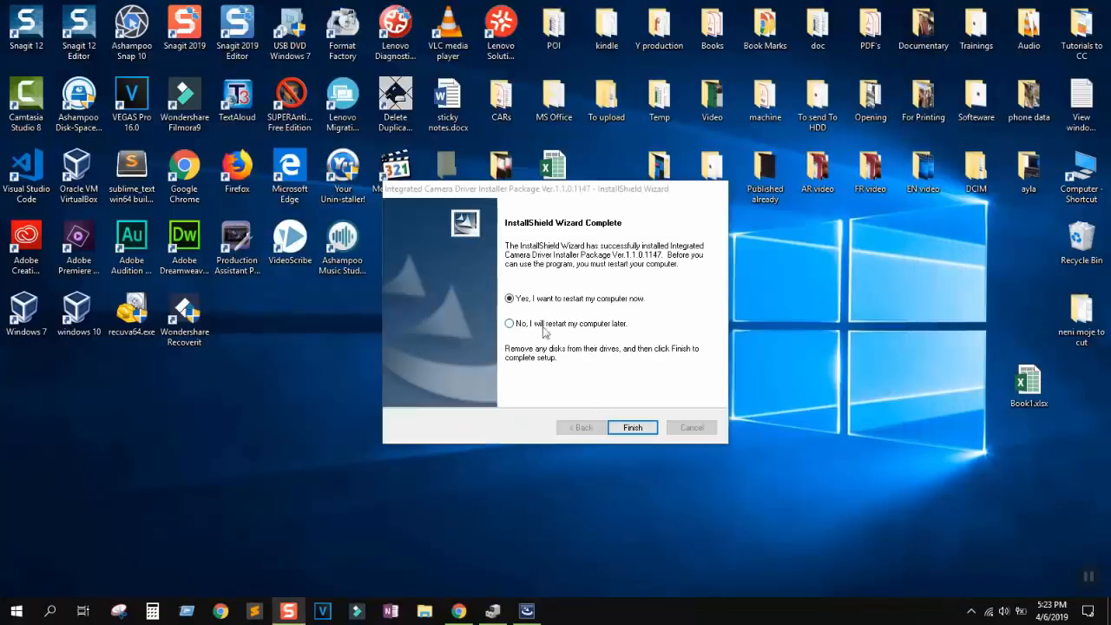
Finish the camera driver installation with the option to restart the computer later, and close Device Manager
left_click(547, 324)
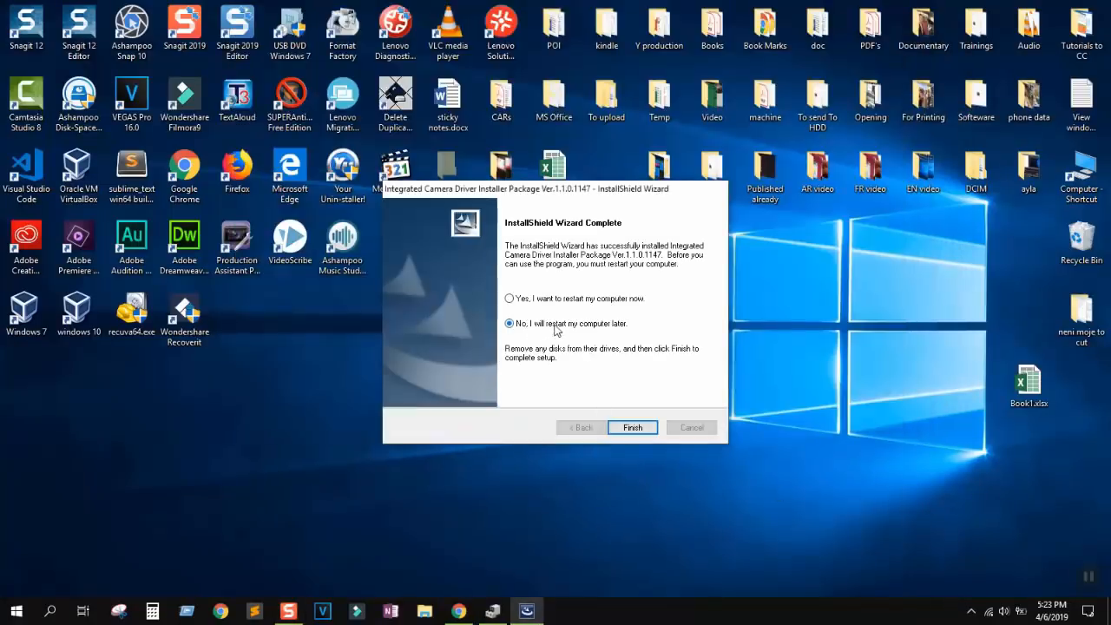
left_click(629, 428)
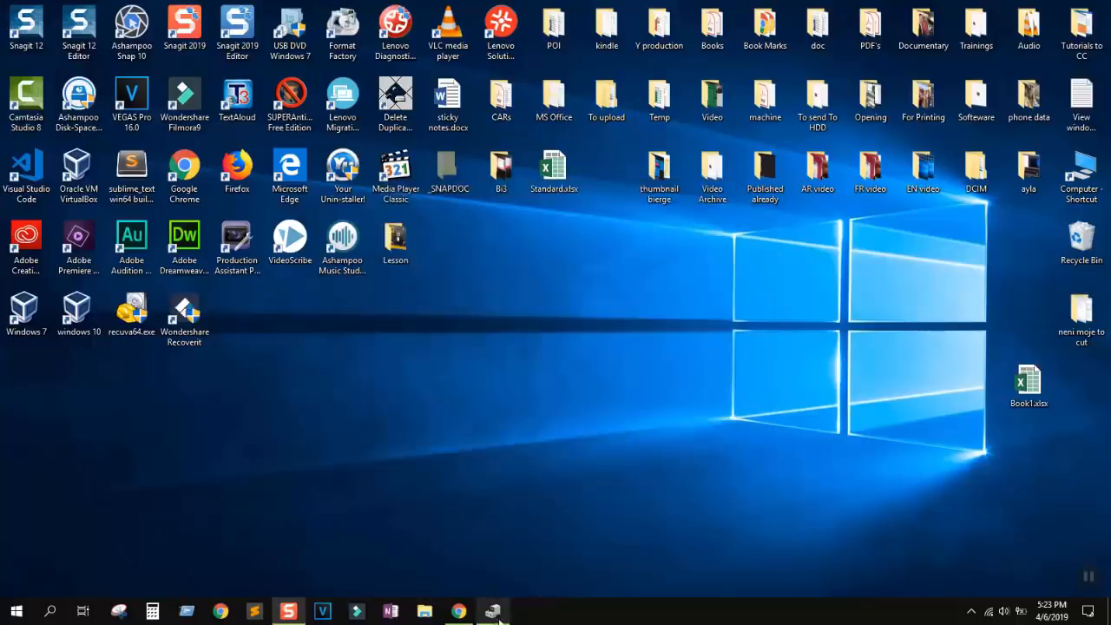
left_click(492, 612)
left_click(883, 18)
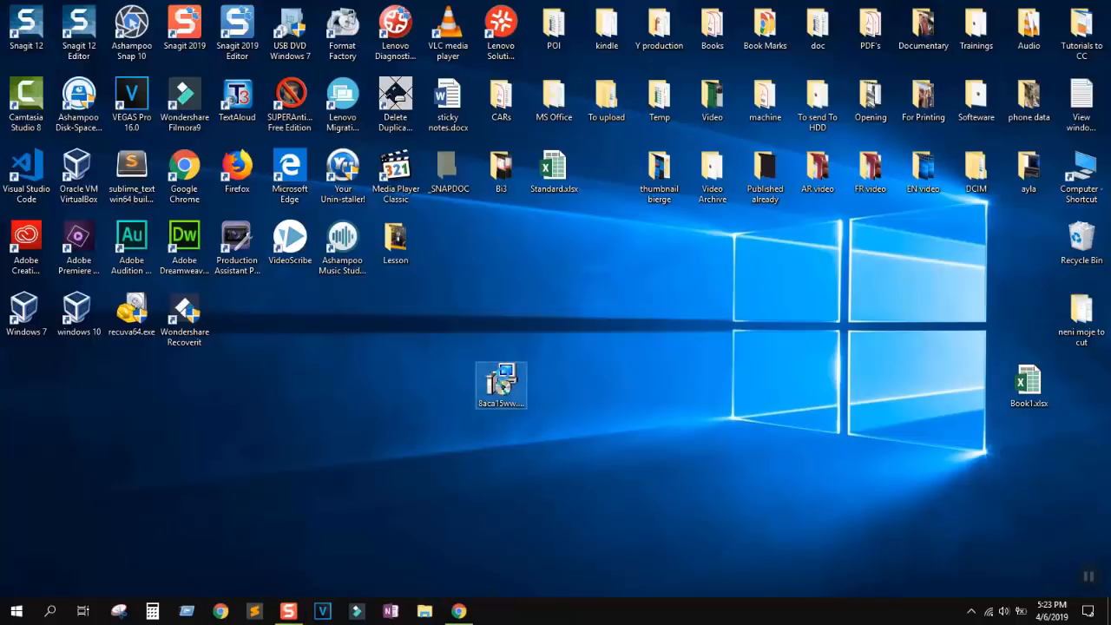
Set the 8aca15ww.exe installer on the desktop to run in compatibility mode for Windows 7 and save its properties
right_click(503, 380)
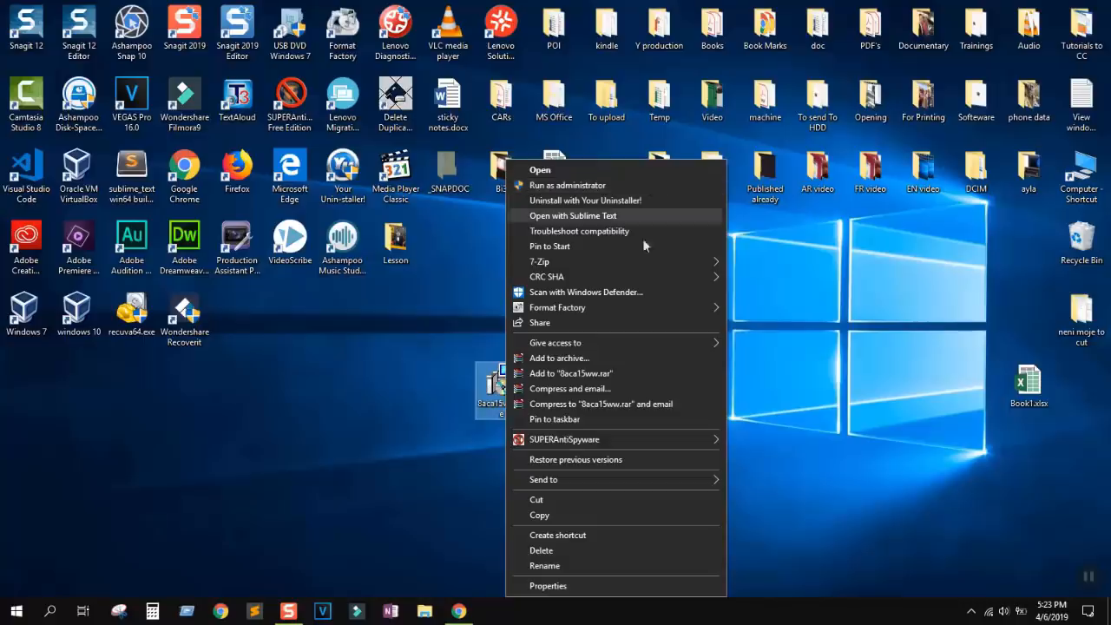
left_click(603, 588)
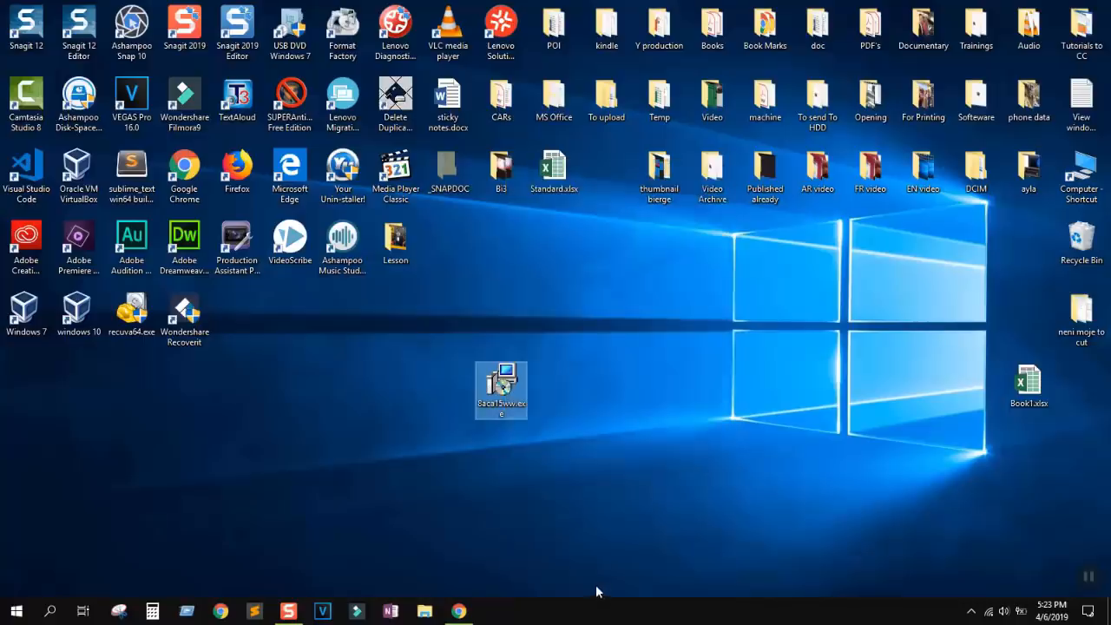
left_click_drag(641, 227, 624, 190)
left_click(621, 230)
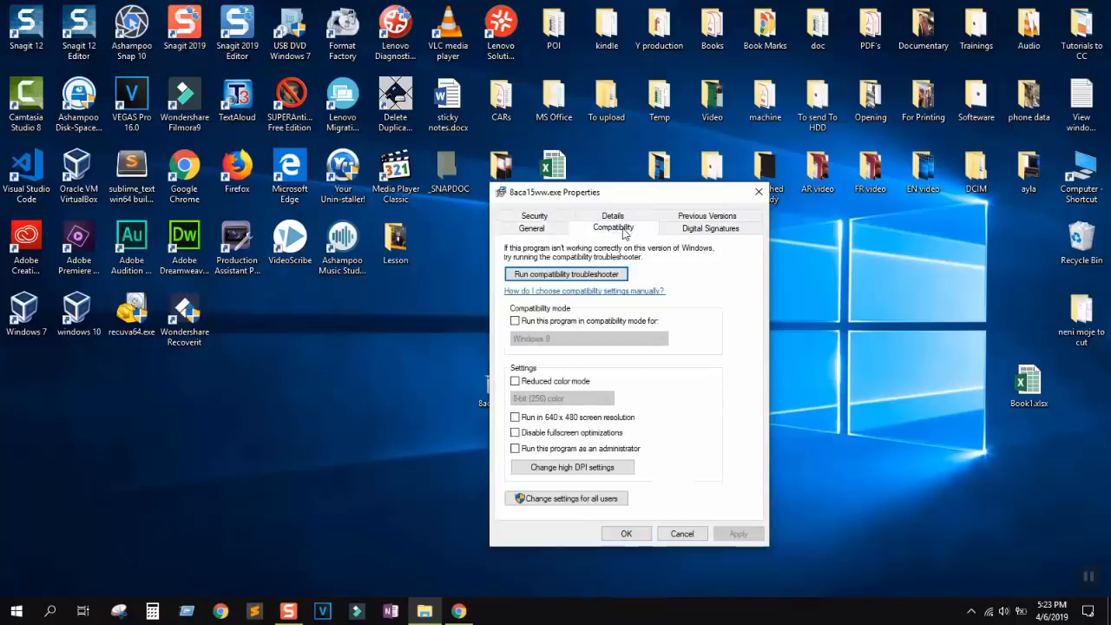
left_click(541, 323)
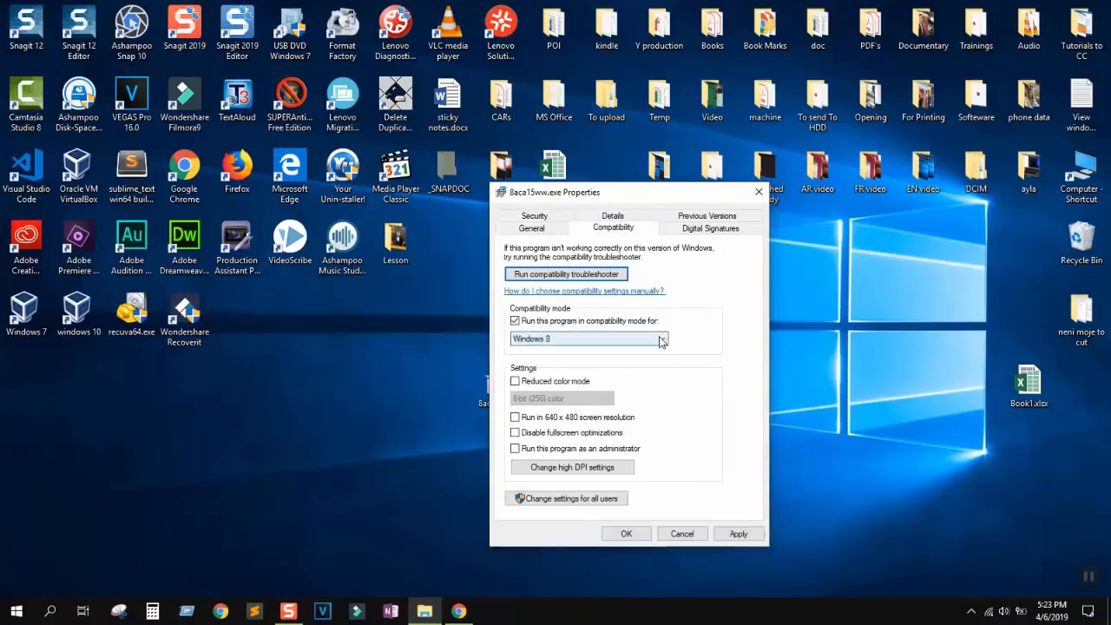
left_click(660, 340)
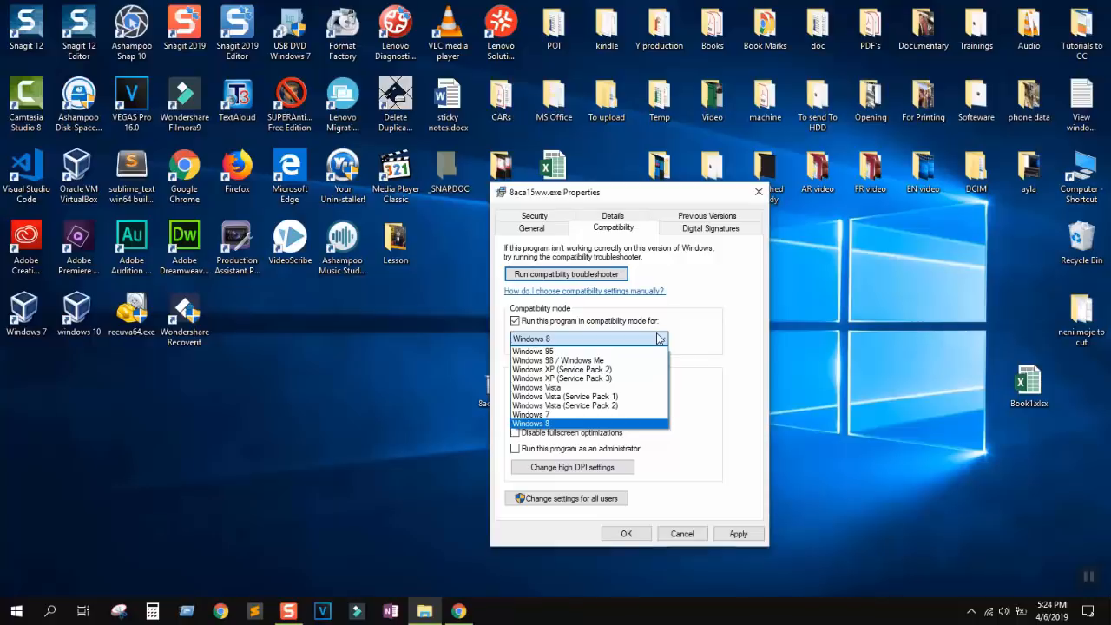
left_click(567, 416)
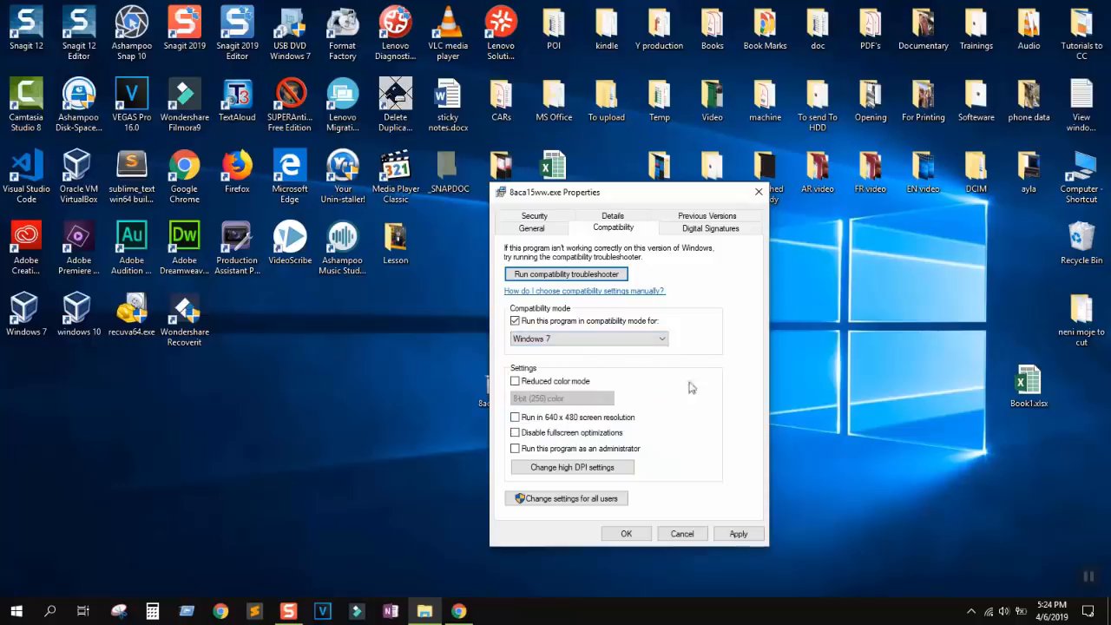
left_click(738, 534)
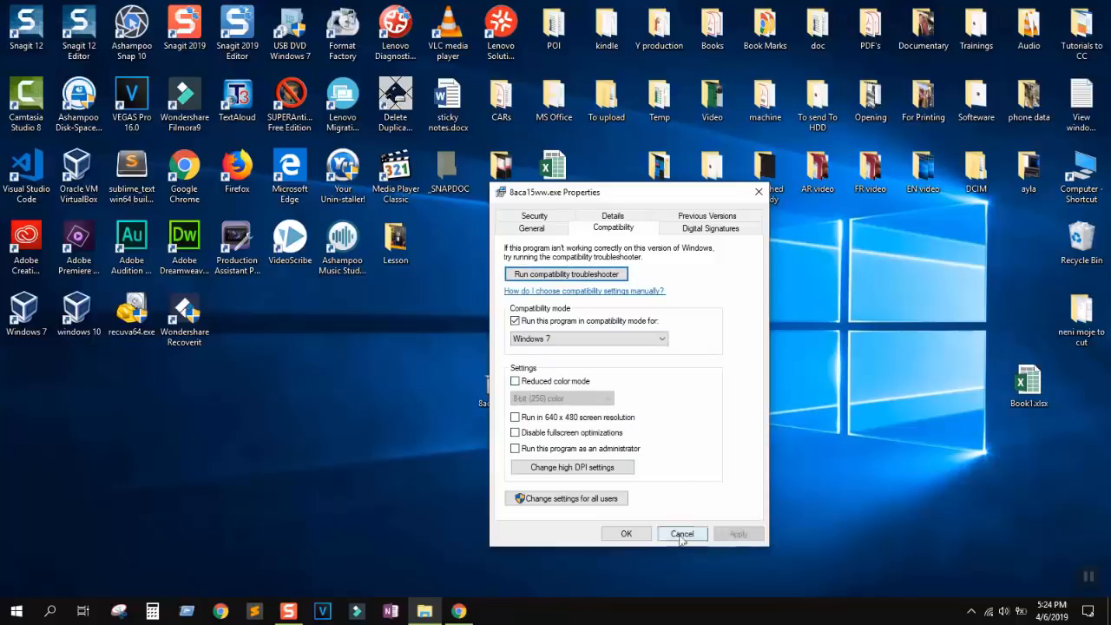
left_click(627, 534)
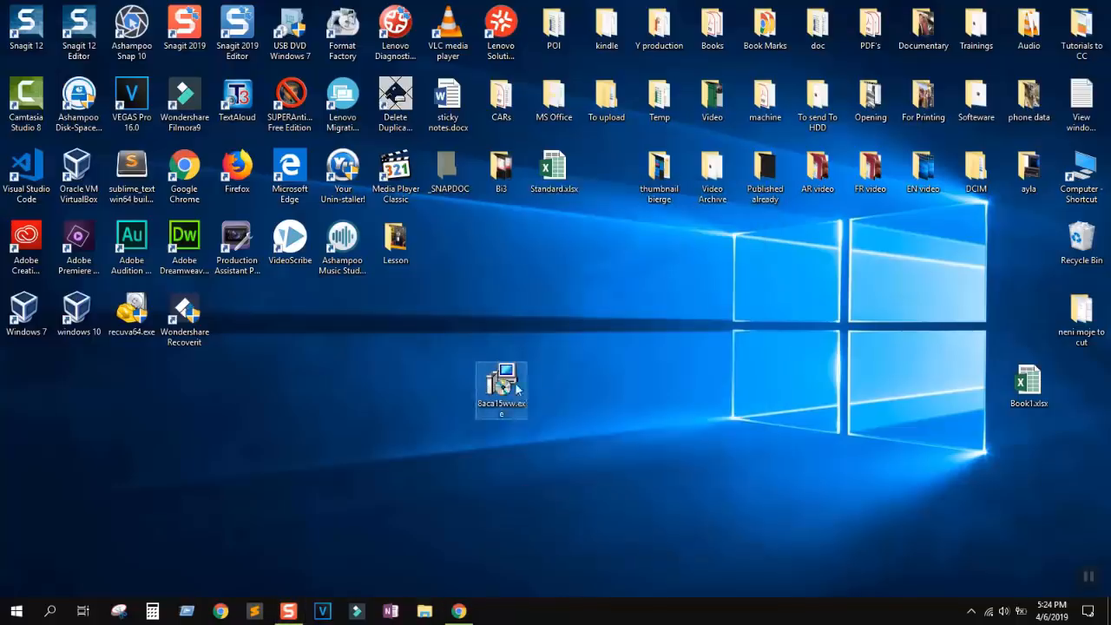